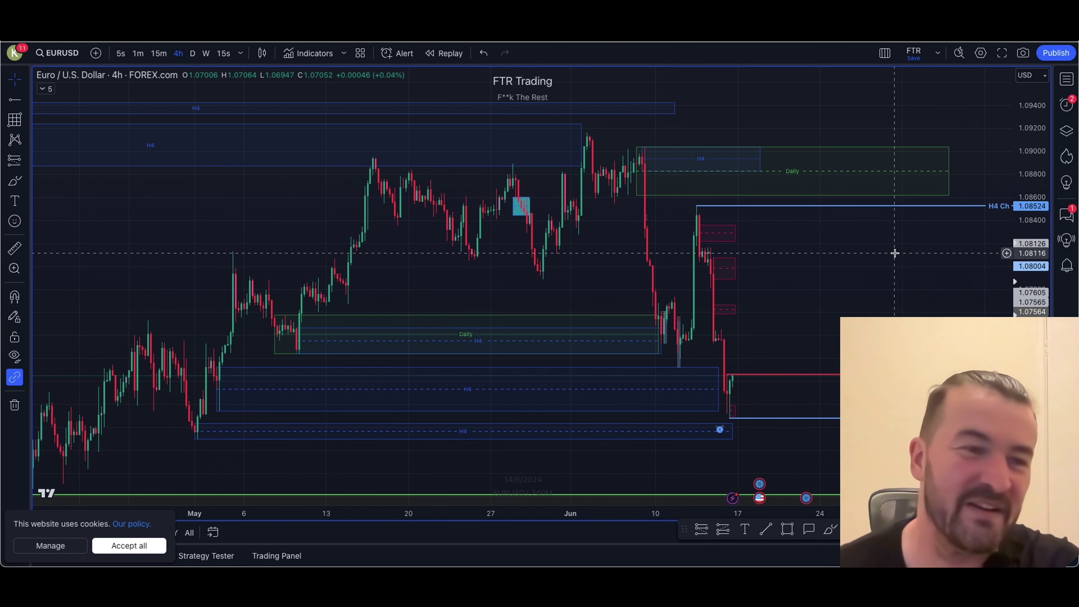
Draw a left-pointing arrow aimed at the consolidation just below the H4 Ch line, at about price 1.08115
{"action": "left_click_drag", "start_coordinate": [895, 253], "coordinate": [883, 245]}
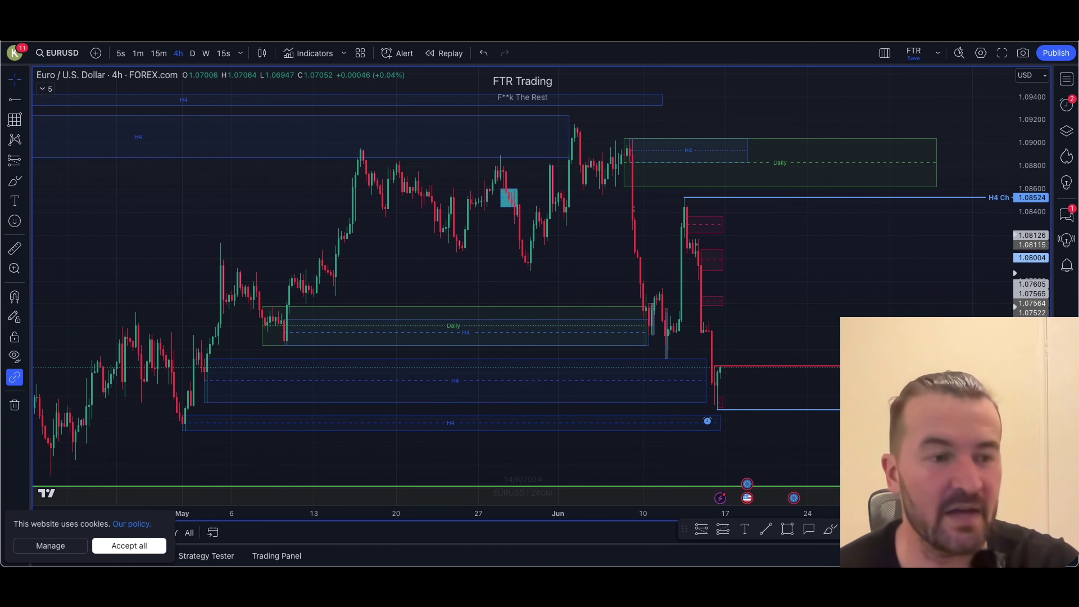
{"action": "left_click", "coordinate": [879, 243]}
{"action": "left_click", "coordinate": [712, 244]}
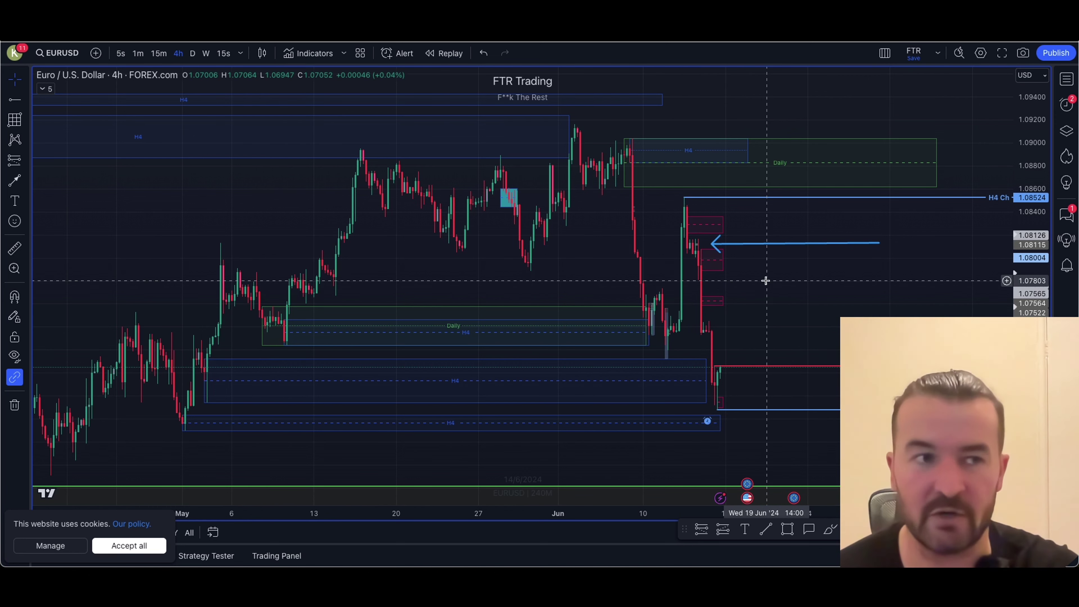
Check the daily chart, return to 4-hour, and extend the large H4 supply zone's right edge to Fri 07 Jun '24
{"action": "left_click_drag", "start_coordinate": [1024, 203], "coordinate": [1024, 272]}
{"action": "scroll", "coordinate": [884, 255], "scroll_direction": "down", "scroll_amount": 3}
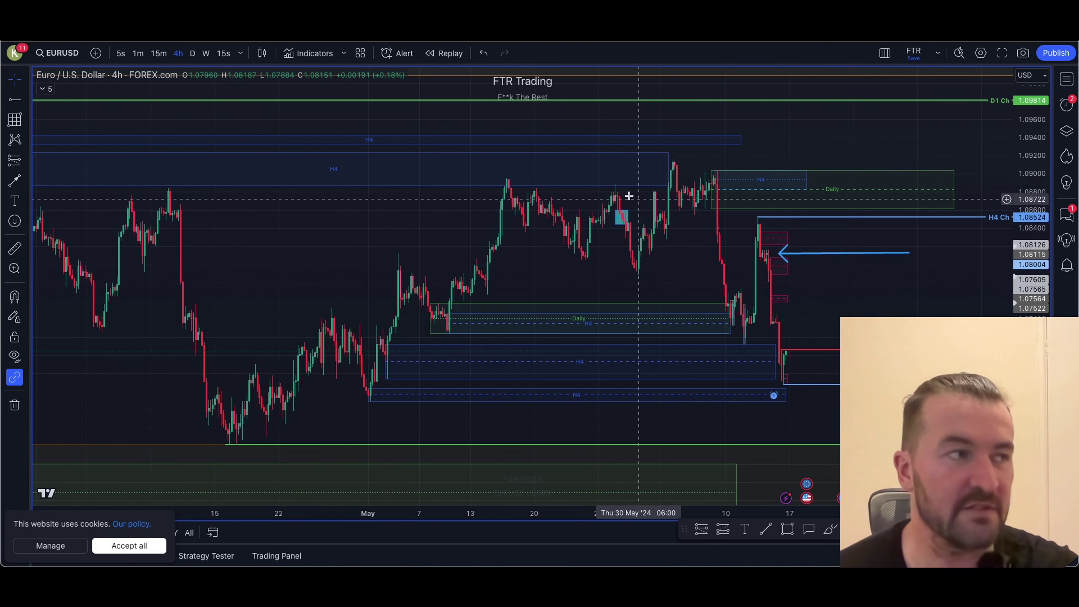
{"action": "left_click", "coordinate": [193, 53]}
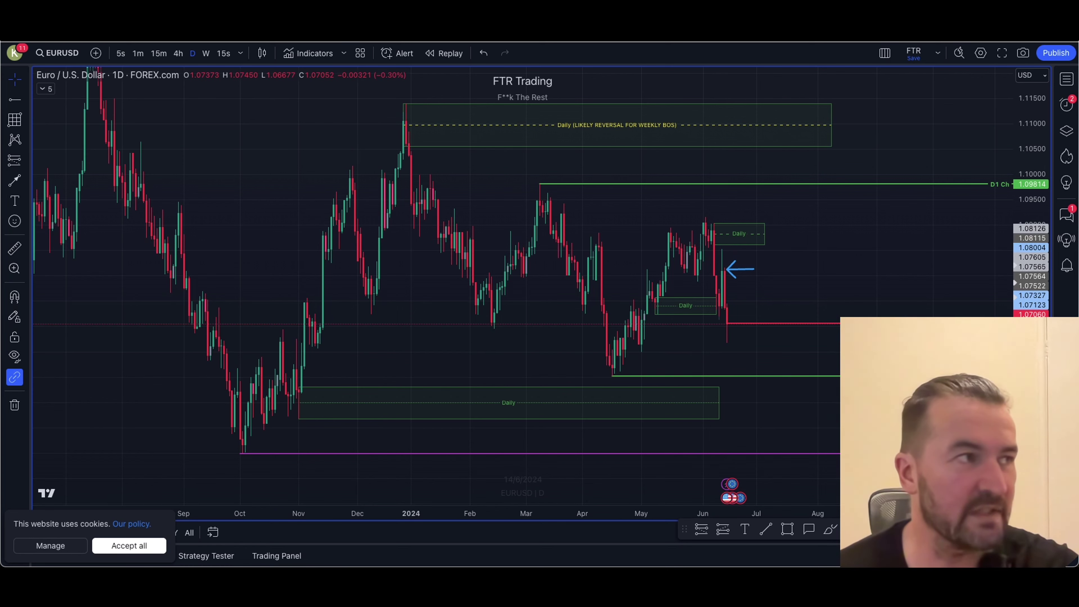
{"action": "left_click", "coordinate": [178, 53]}
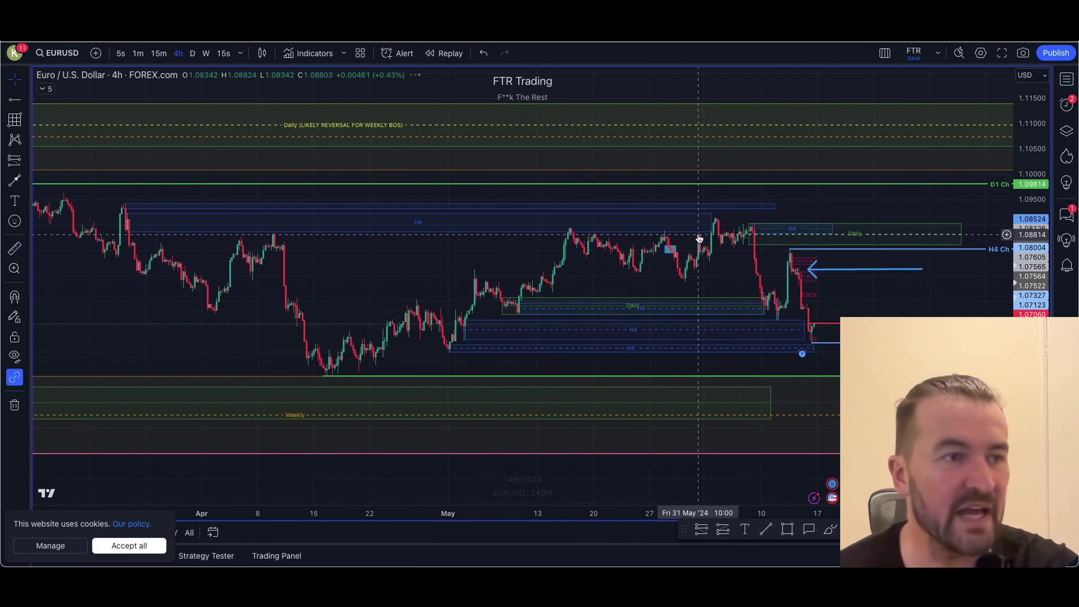
{"action": "left_click_drag", "start_coordinate": [708, 226], "coordinate": [749, 222]}
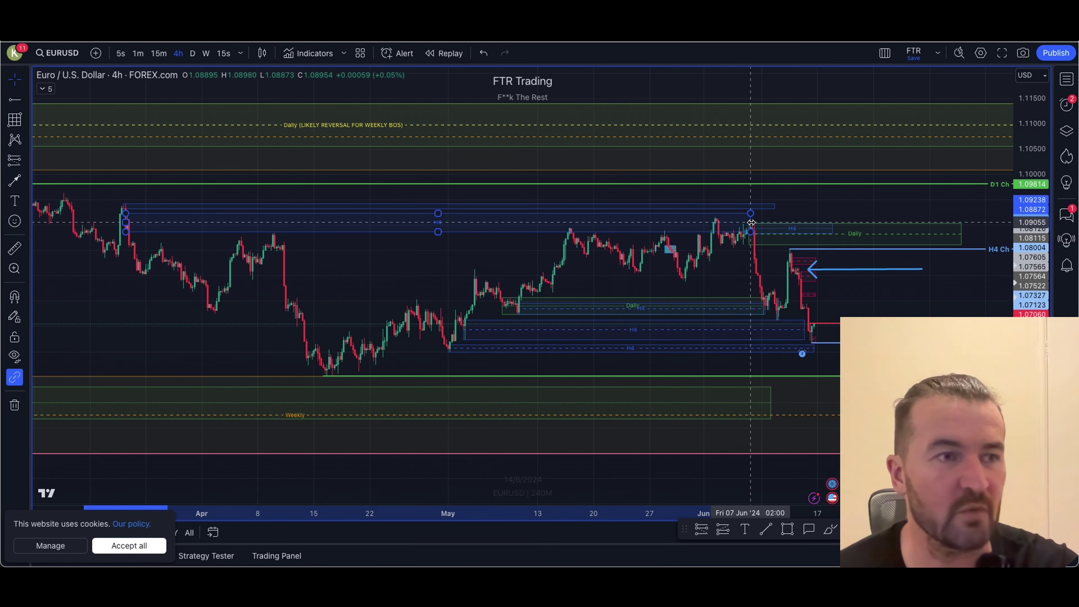
{"action": "left_click", "coordinate": [187, 246]}
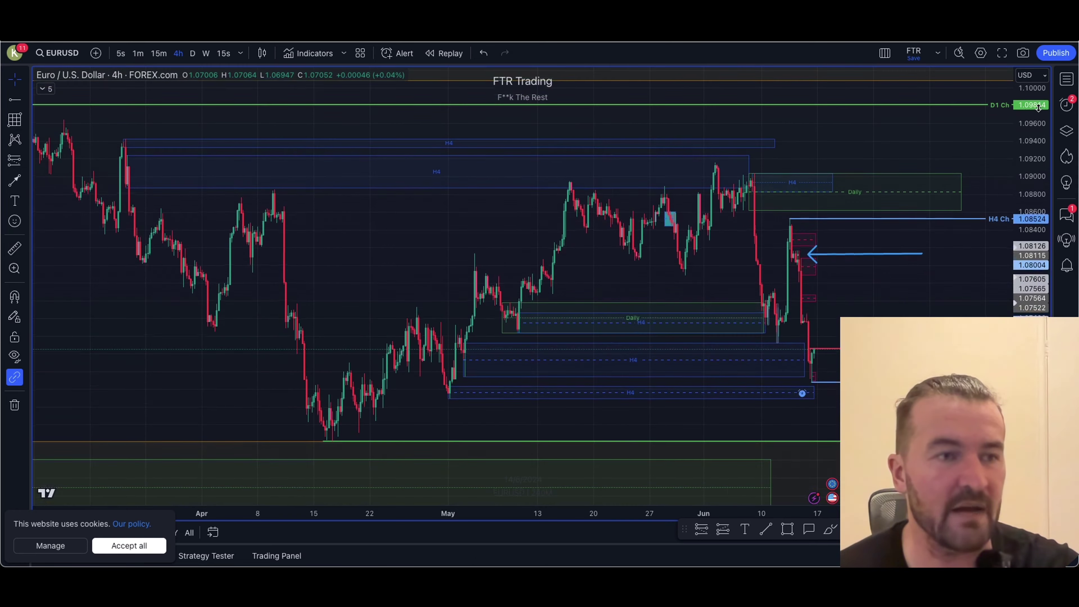
Widen the Daily supply zone above the H4 Ch line by moving its right edge slightly later and its left edge slightly earlier
{"action": "scroll", "coordinate": [951, 124], "scroll_direction": "up", "scroll_amount": 2}
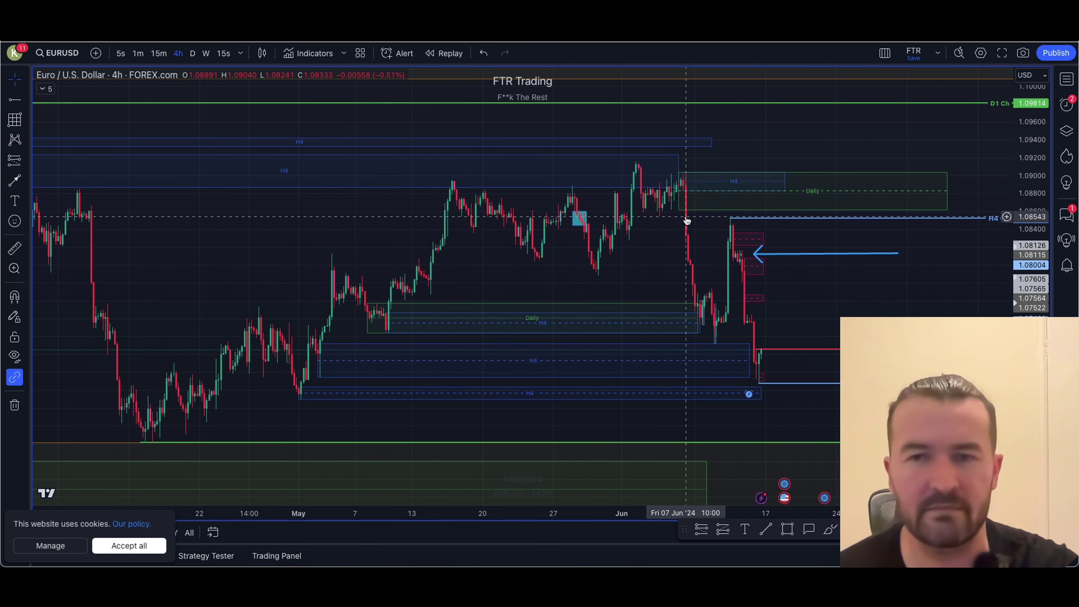
{"action": "left_click_drag", "start_coordinate": [694, 231], "coordinate": [687, 205]}
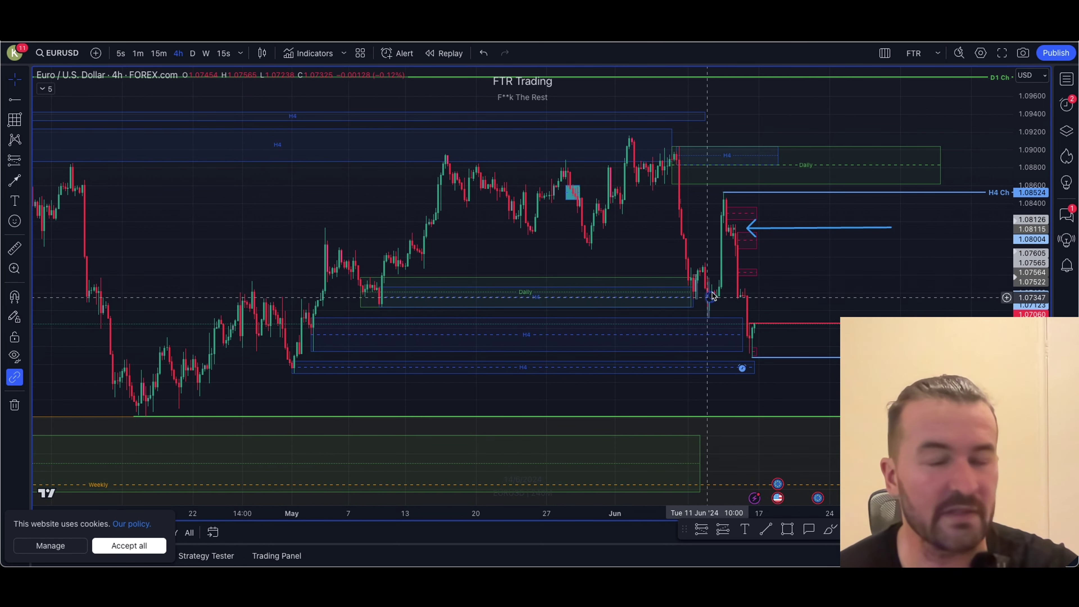
{"action": "left_click_drag", "start_coordinate": [1031, 303], "coordinate": [1030, 149]}
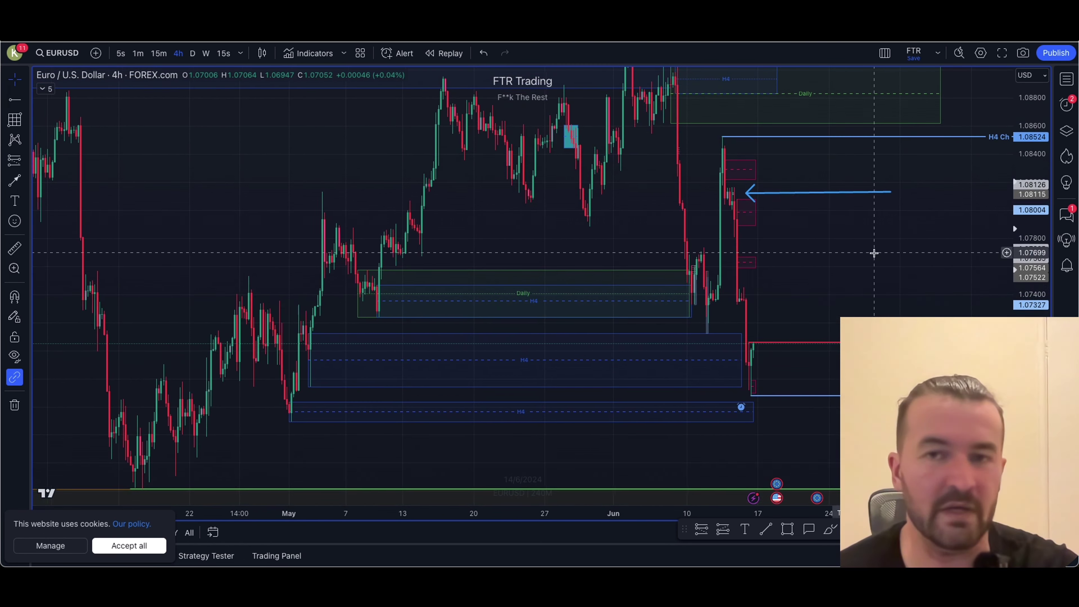
{"action": "scroll", "coordinate": [874, 252], "scroll_direction": "up", "scroll_amount": 2}
{"action": "left_click_drag", "start_coordinate": [669, 213], "coordinate": [678, 247]}
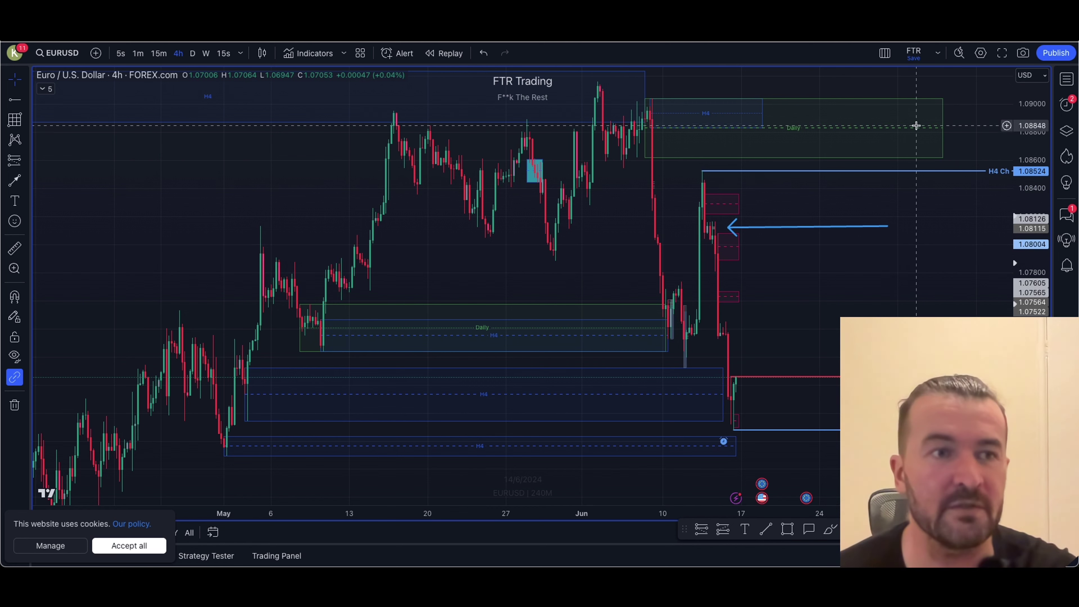
{"action": "mouse_move", "coordinate": [941, 129]}
{"action": "left_mouse_down"}
{"action": "mouse_move", "coordinate": [982, 131]}
{"action": "mouse_move", "coordinate": [956, 133]}
{"action": "left_mouse_up"}
{"action": "left_click", "coordinate": [973, 133]}
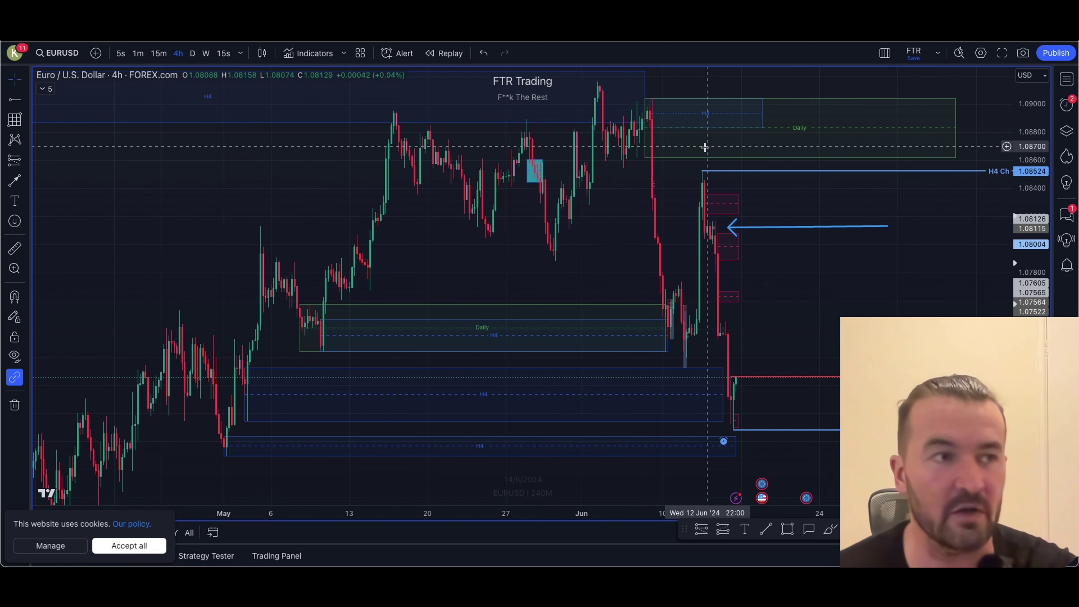
{"action": "left_click", "coordinate": [632, 129]}
{"action": "left_click_drag", "start_coordinate": [632, 130], "coordinate": [637, 133]}
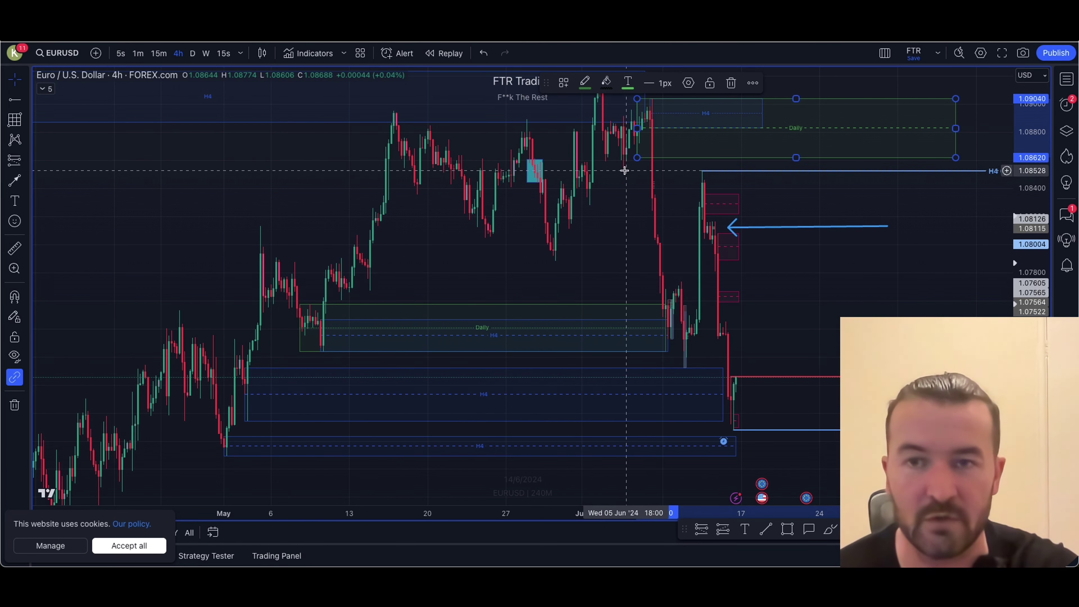
{"action": "left_click", "coordinate": [686, 174]}
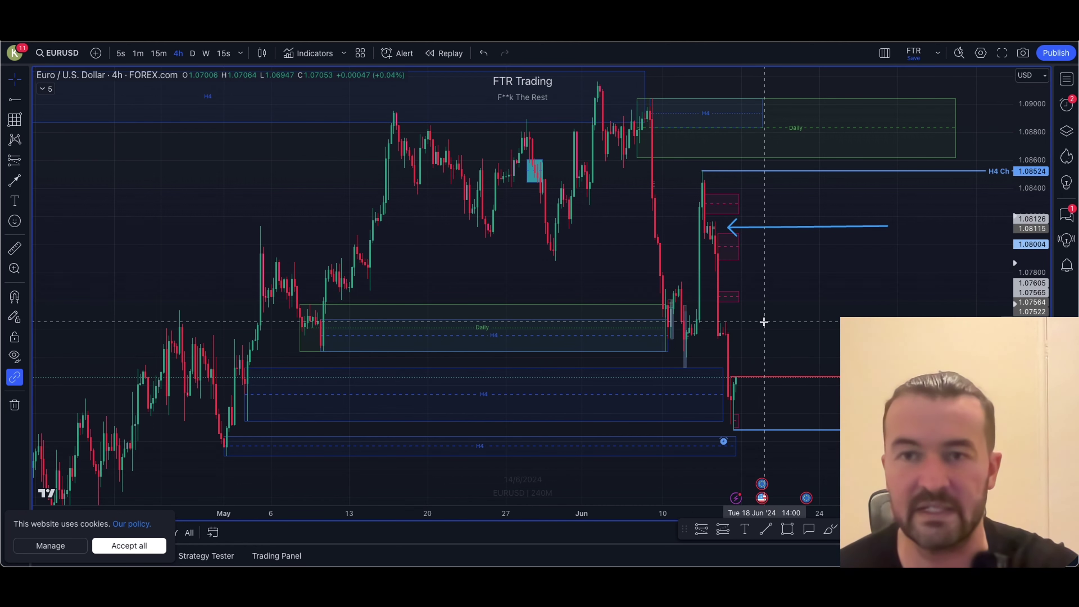
Switch to the 15-minute chart and start a bar replay from the morning of Thu 13 Jun '24
{"action": "type", "text": "15"}
{"action": "key", "text": "Return"}
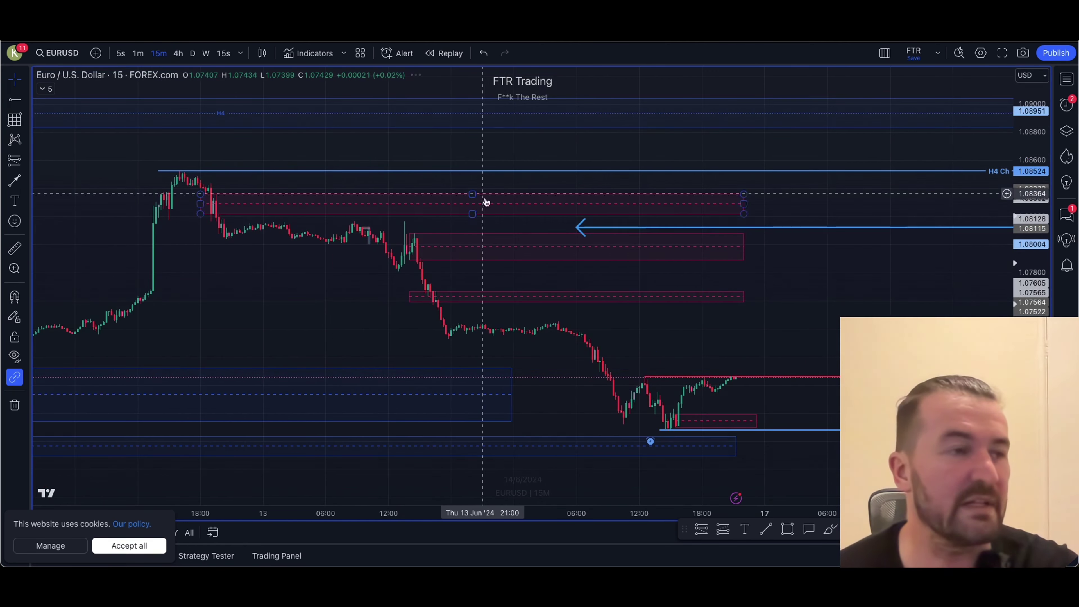
{"action": "scroll", "coordinate": [509, 218], "scroll_direction": "down", "scroll_amount": 3}
{"action": "scroll", "coordinate": [605, 245], "scroll_direction": "up", "scroll_amount": 3}
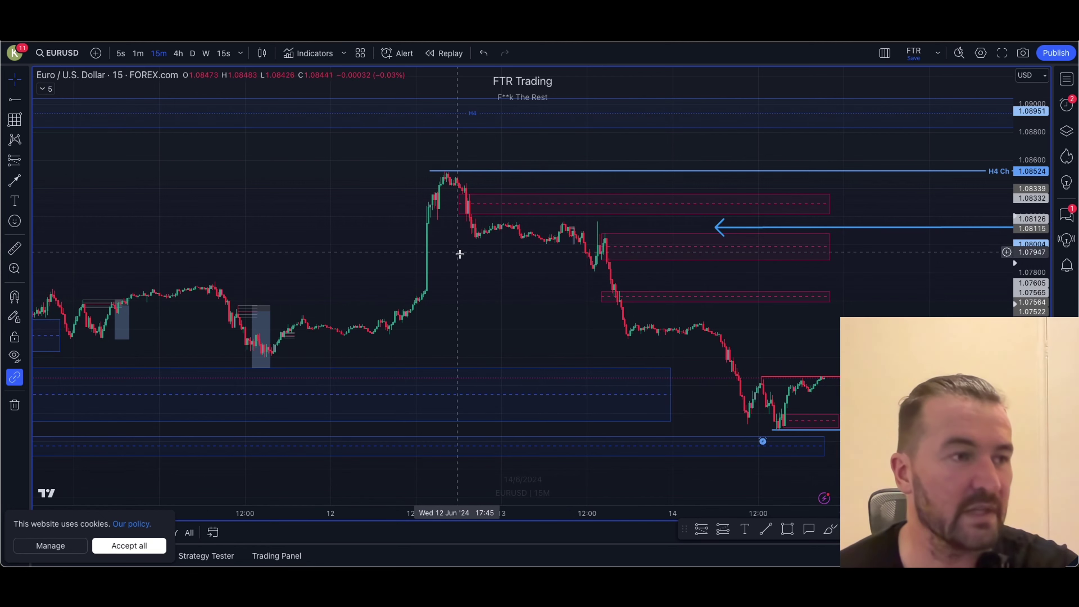
{"action": "left_click", "coordinate": [446, 53]}
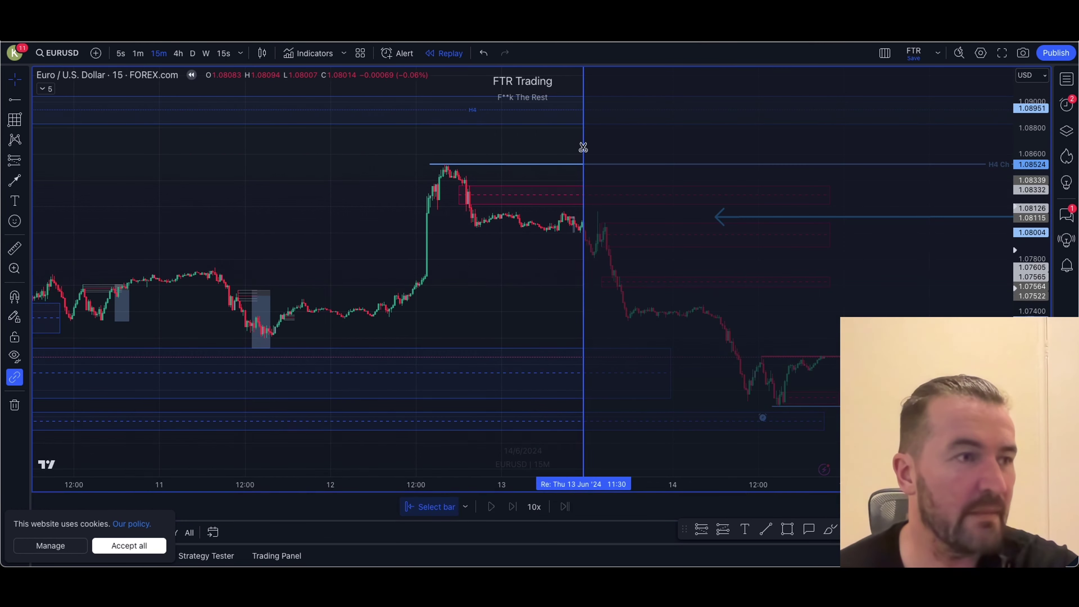
{"action": "left_click", "coordinate": [574, 146]}
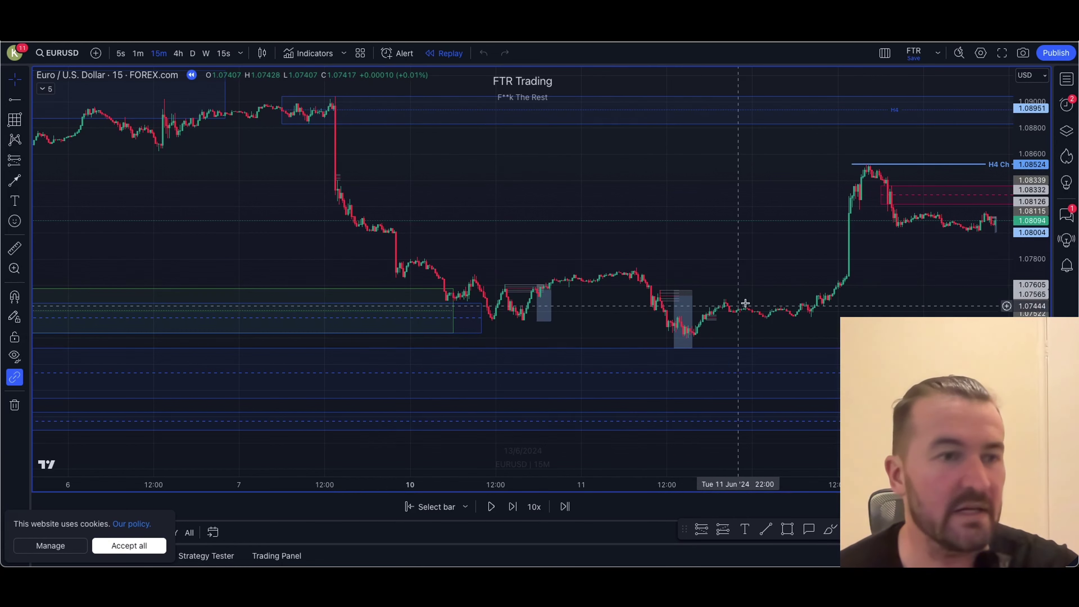
Examine the 12 June rally into the H4 Ch line and the pullback through the red supply zone on the 15-minute chart
{"action": "left_click_drag", "start_coordinate": [877, 262], "coordinate": [807, 266]}
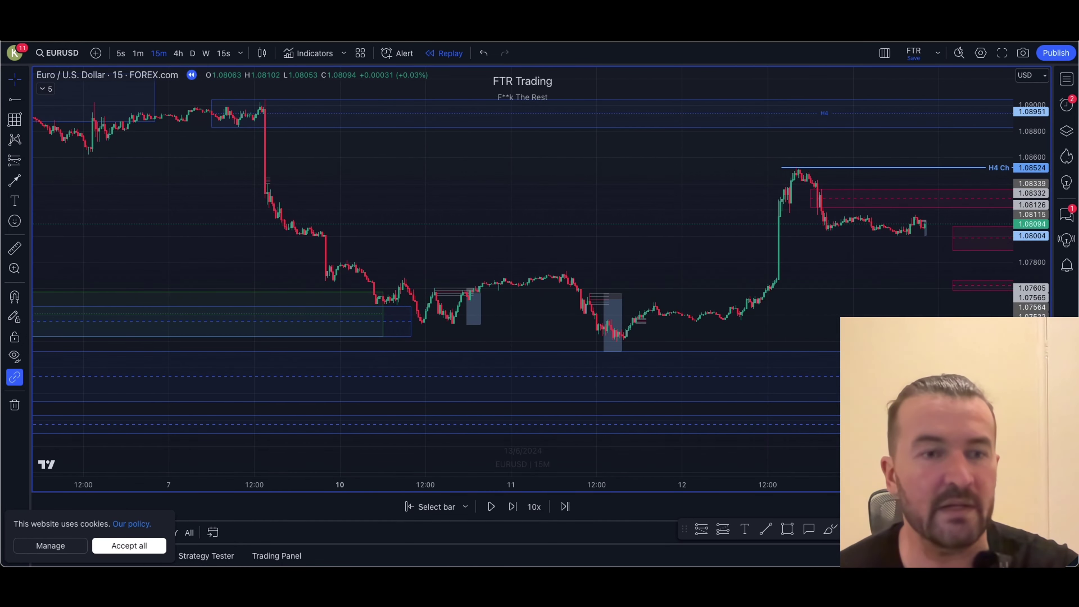
{"action": "left_click_drag", "start_coordinate": [1032, 357], "coordinate": [1032, 178]}
{"action": "scroll", "coordinate": [776, 250], "scroll_direction": "up", "scroll_amount": 4}
{"action": "left_click_drag", "start_coordinate": [737, 258], "coordinate": [699, 292]}
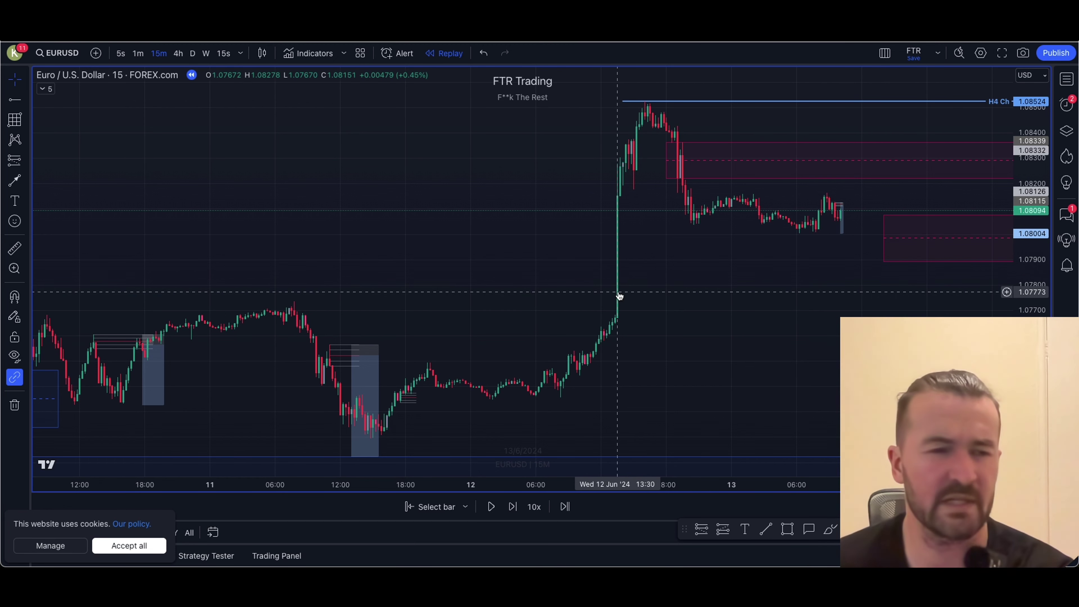
{"action": "left_click_drag", "start_coordinate": [620, 295], "coordinate": [571, 314]}
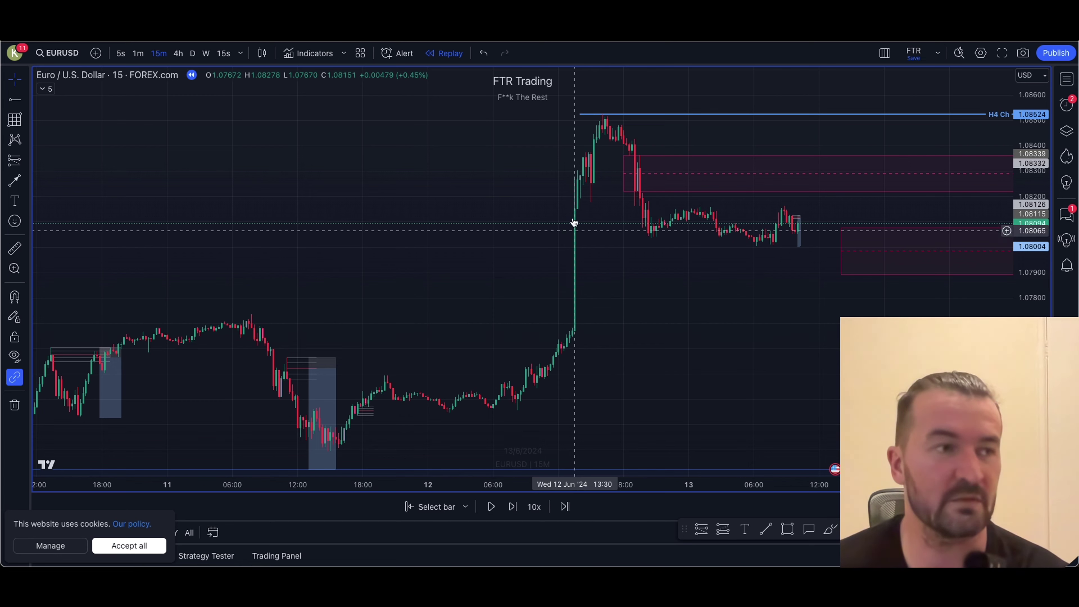
{"action": "left_click_drag", "start_coordinate": [546, 135], "coordinate": [607, 250]}
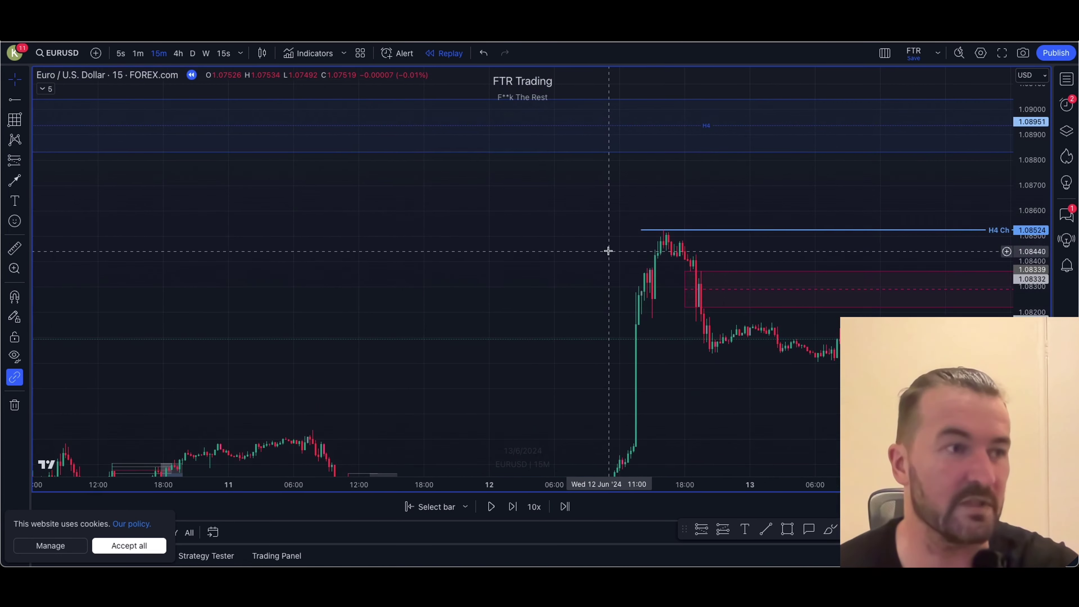
{"action": "scroll", "coordinate": [607, 250], "scroll_direction": "down", "scroll_amount": 2}
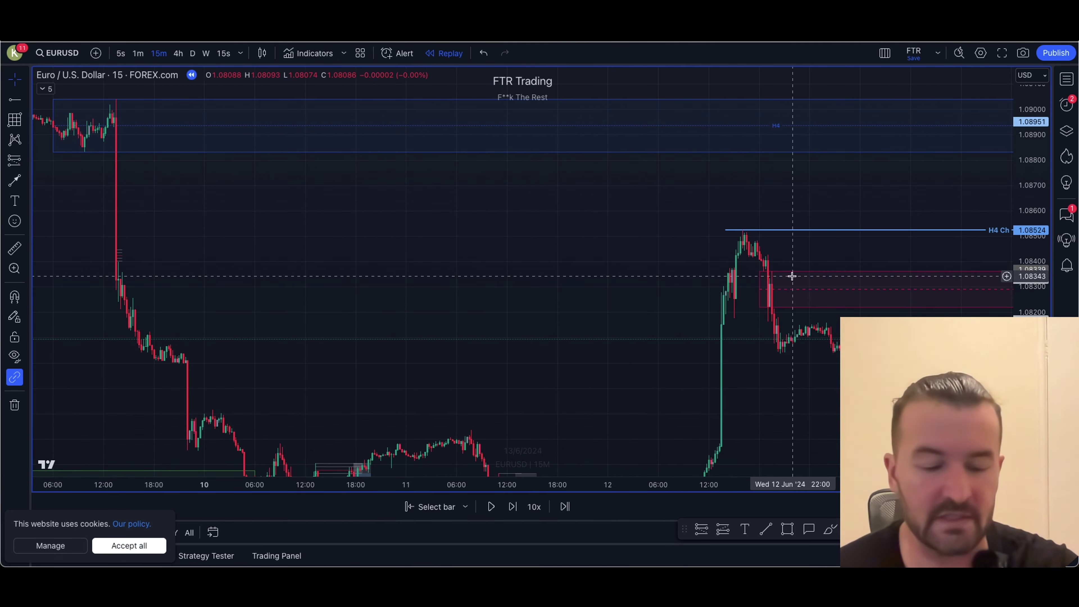
{"action": "scroll", "coordinate": [785, 275], "scroll_direction": "right", "scroll_amount": 2}
{"action": "scroll", "coordinate": [762, 282], "scroll_direction": "right", "scroll_amount": 4}
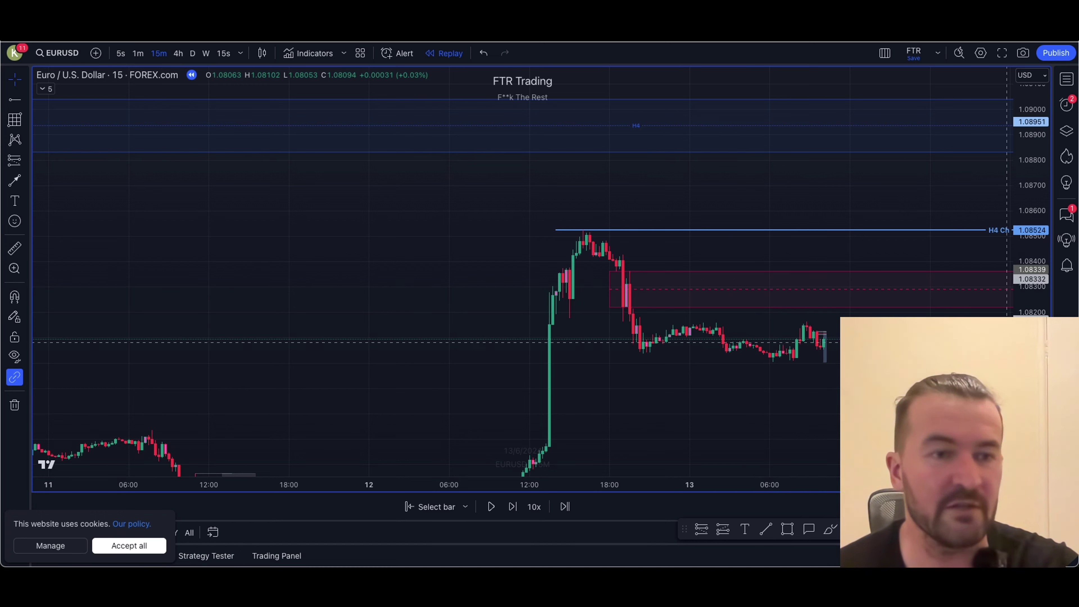
{"action": "left_click_drag", "start_coordinate": [1032, 368], "coordinate": [1032, 192]}
{"action": "scroll", "coordinate": [582, 257], "scroll_direction": "up", "scroll_amount": 2}
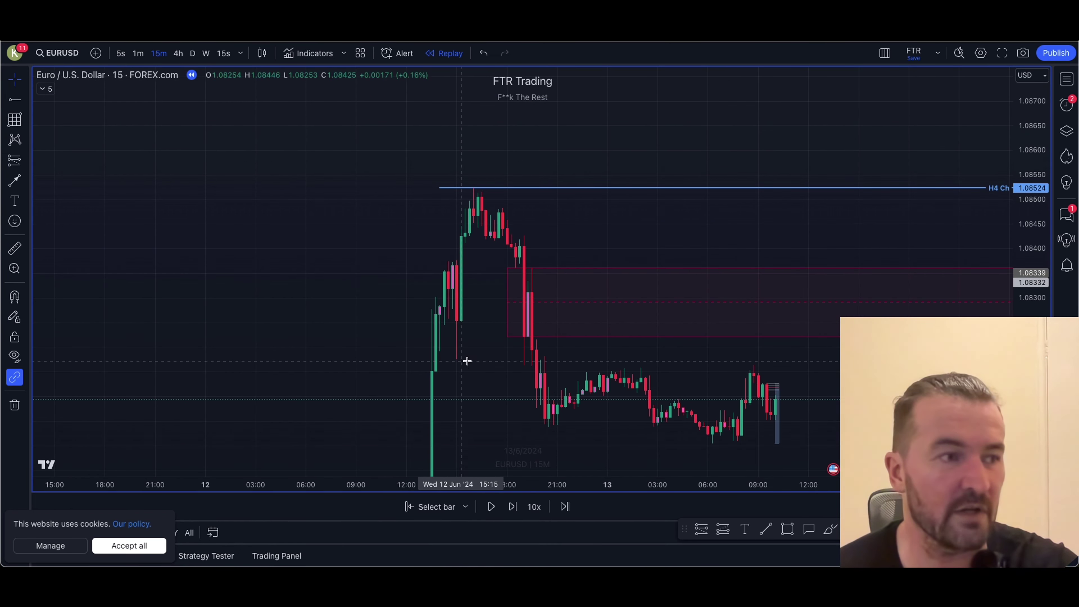
{"action": "left_click_drag", "start_coordinate": [585, 346], "coordinate": [566, 303]}
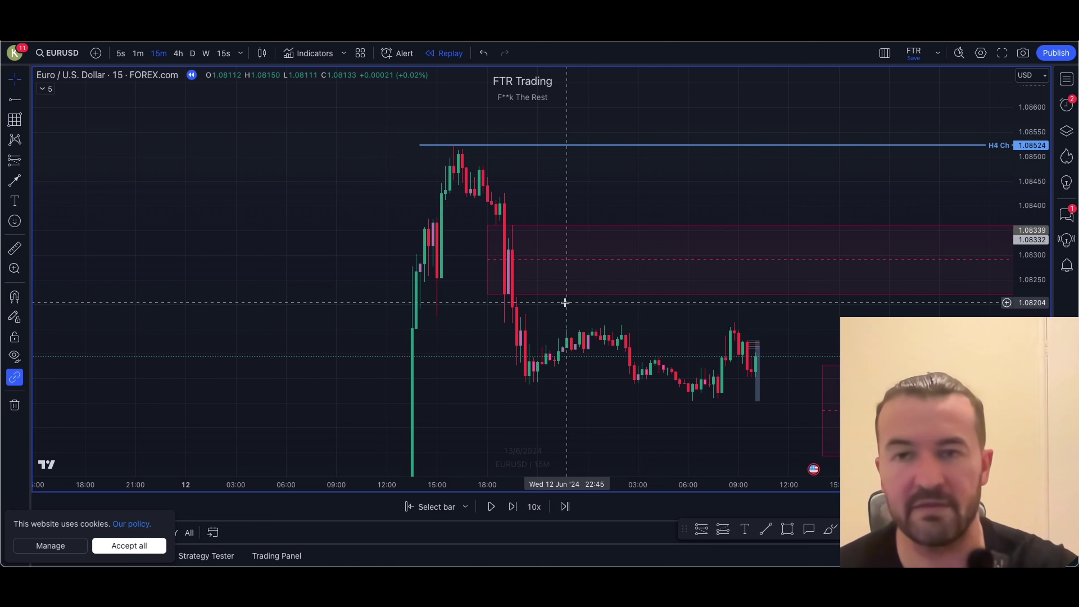
{"action": "scroll", "coordinate": [566, 303], "scroll_direction": "down", "scroll_amount": 3}
{"action": "scroll", "coordinate": [559, 279], "scroll_direction": "up", "scroll_amount": 4}
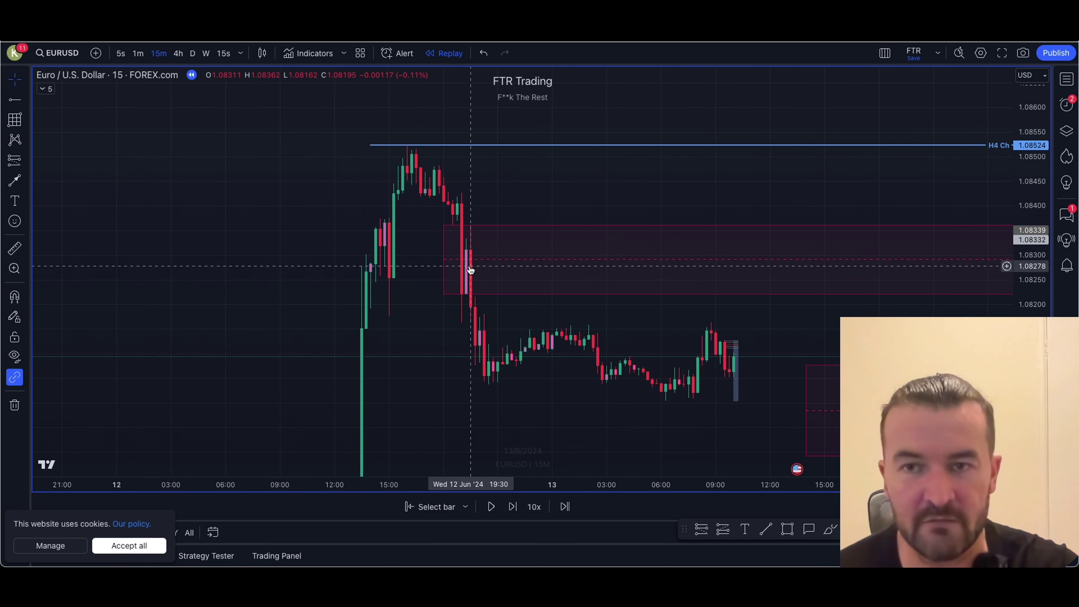
Switch to the 4-hour chart and extend the large H4 supply zone's right edge to Sun 09 Jun '24
{"action": "left_click", "coordinate": [178, 53]}
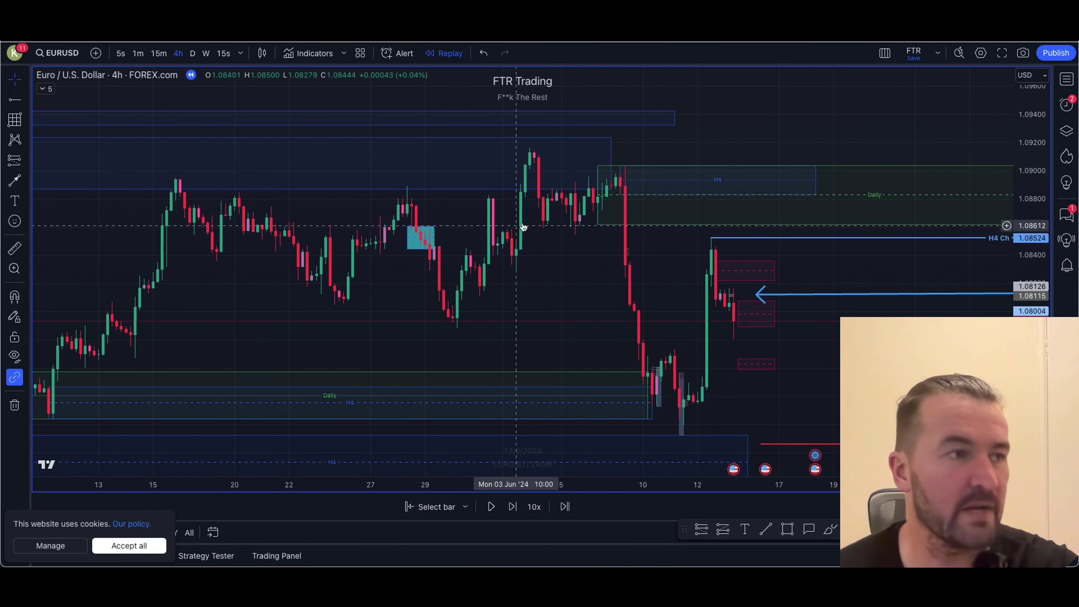
{"action": "mouse_move", "coordinate": [612, 163]}
{"action": "left_mouse_down"}
{"action": "mouse_move", "coordinate": [710, 162]}
{"action": "mouse_move", "coordinate": [596, 154]}
{"action": "mouse_move", "coordinate": [639, 157]}
{"action": "left_mouse_up"}
{"action": "scroll", "coordinate": [582, 157], "scroll_direction": "down", "scroll_amount": 5}
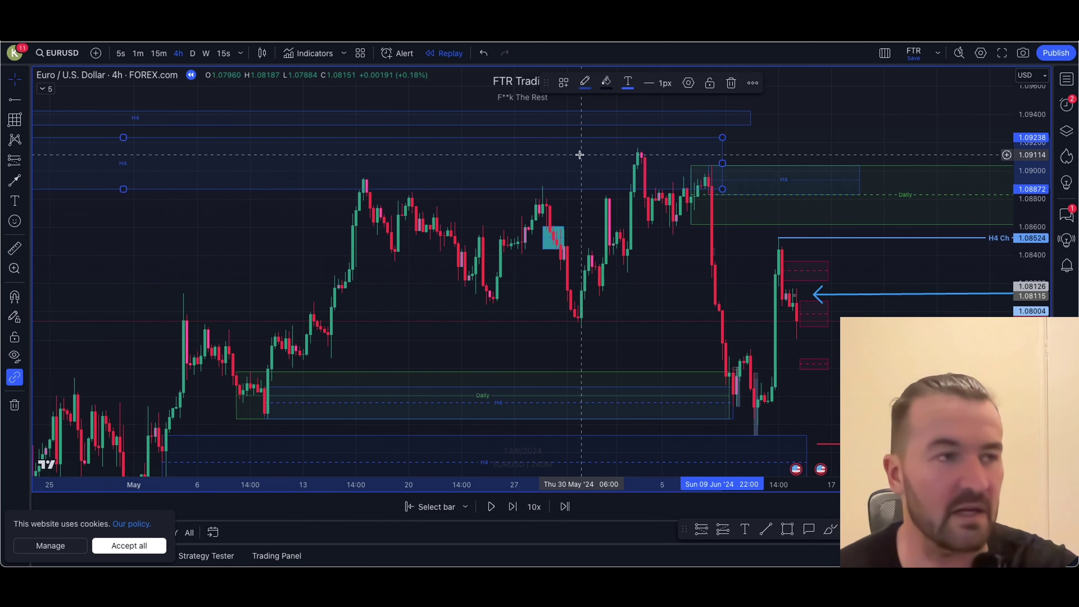
Review the H4 supply zone from its March 2024 origin to the June price action and return to the 15-minute chart
{"action": "scroll", "coordinate": [489, 163], "scroll_direction": "down", "scroll_amount": 3}
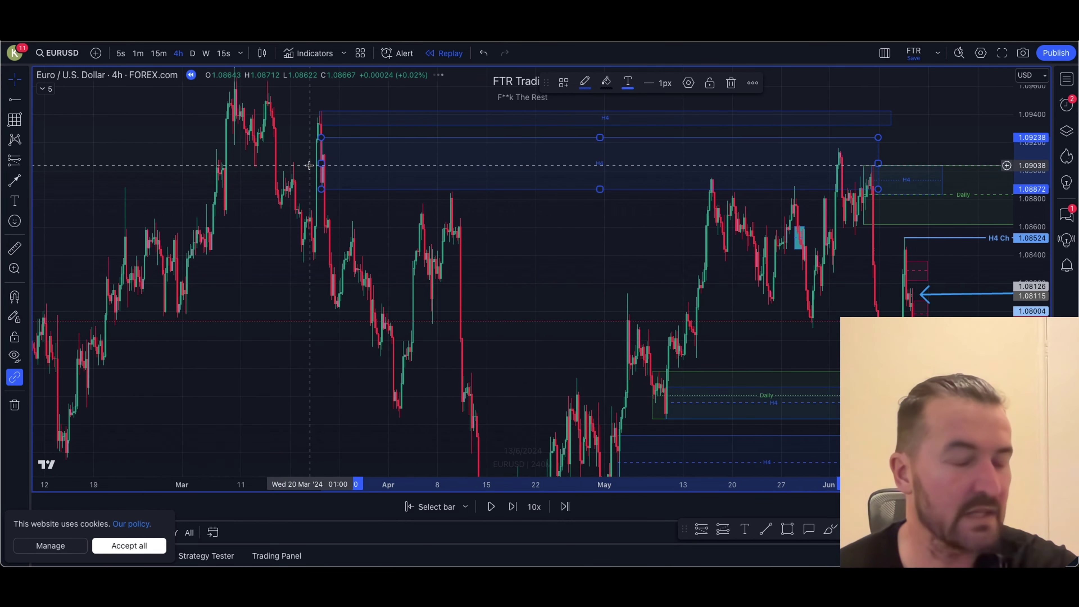
{"action": "scroll", "coordinate": [309, 165], "scroll_direction": "up", "scroll_amount": 3}
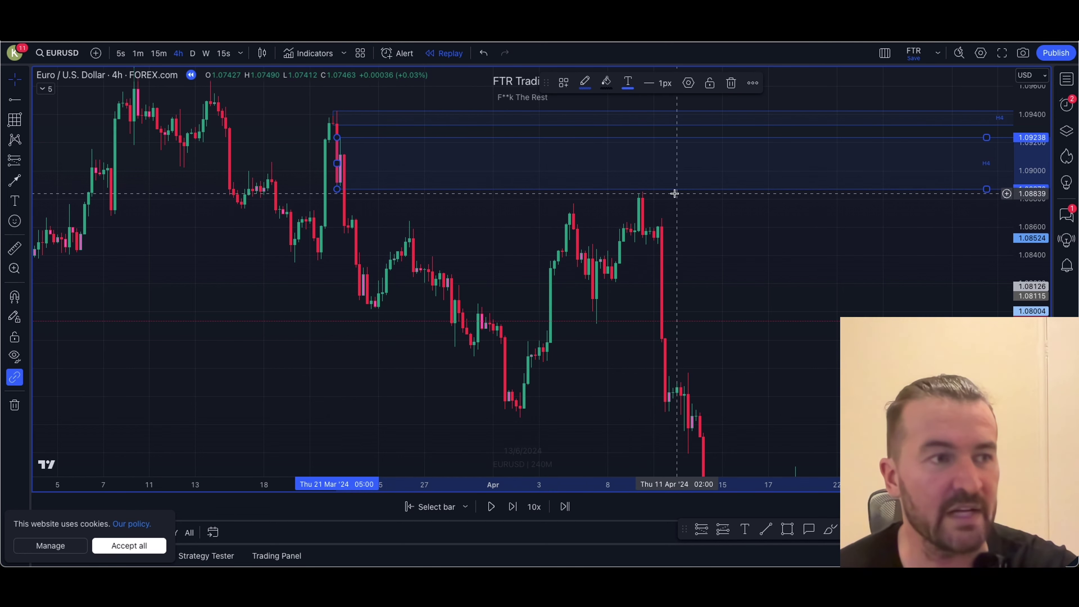
{"action": "left_click_drag", "start_coordinate": [754, 215], "coordinate": [415, 229]}
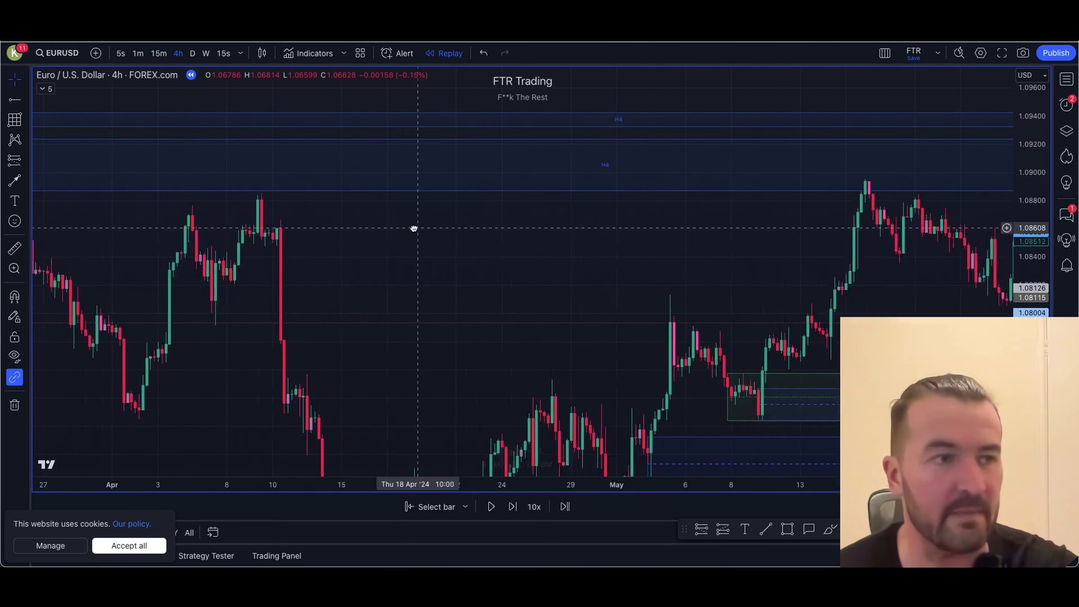
{"action": "scroll", "coordinate": [779, 190], "scroll_direction": "right", "scroll_amount": 10}
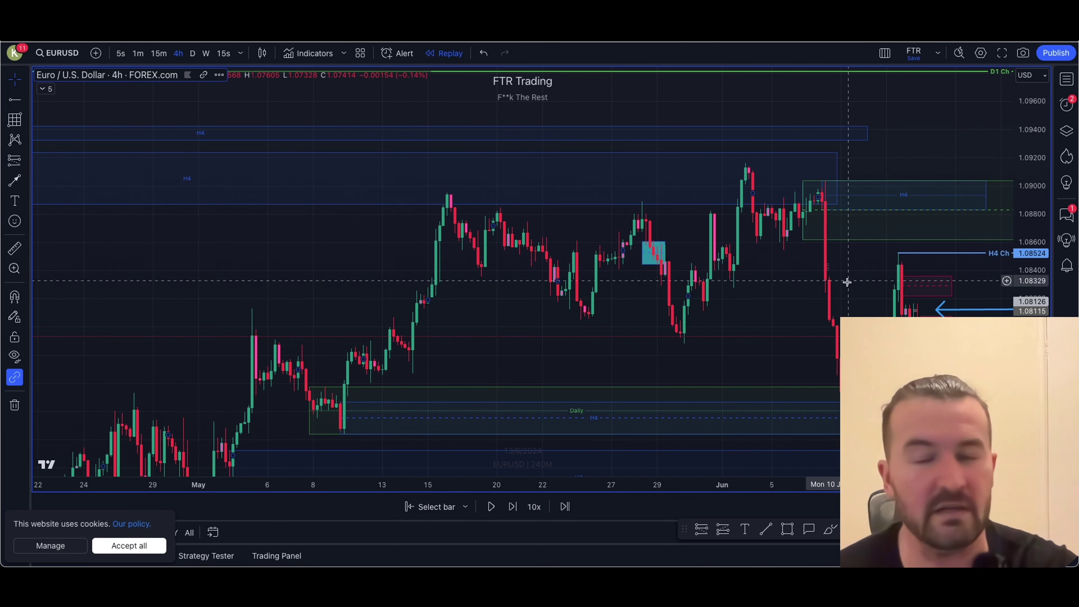
{"action": "left_click_drag", "start_coordinate": [845, 283], "coordinate": [653, 293]}
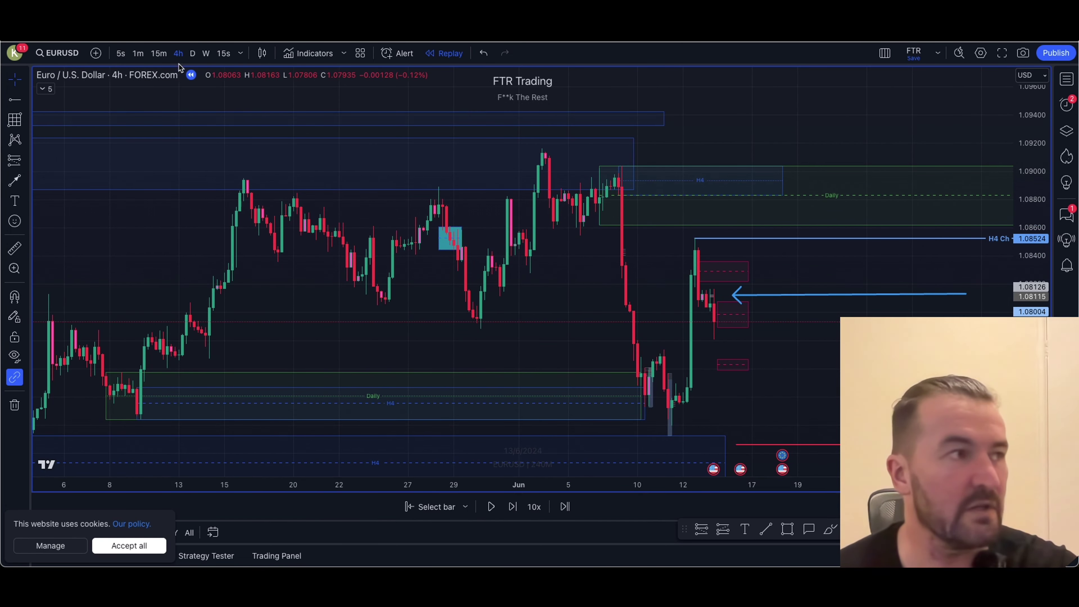
{"action": "left_click", "coordinate": [166, 55]}
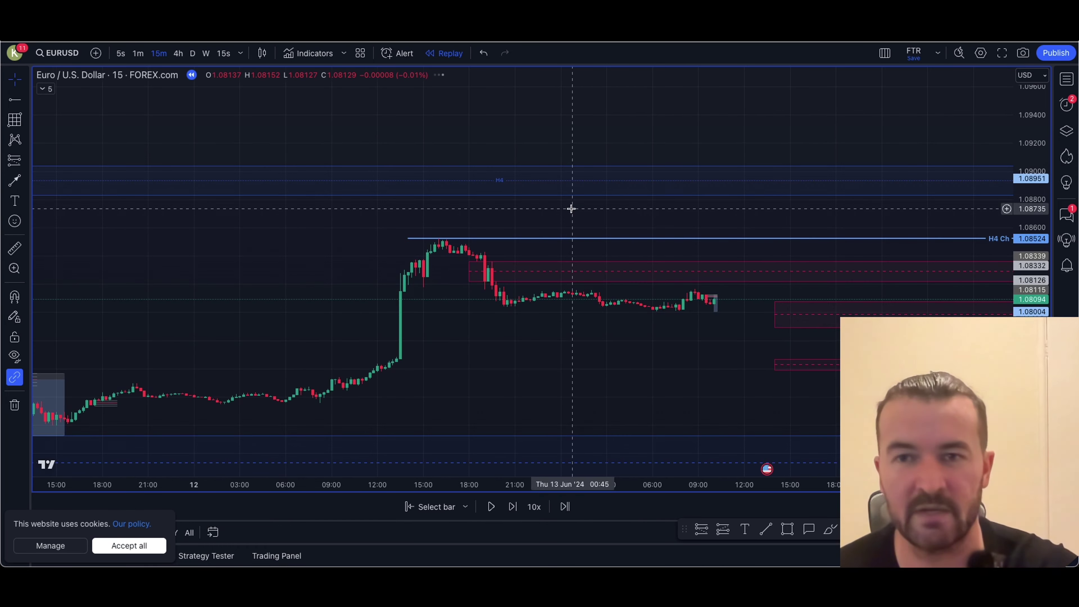
Move the left edge of the red supply zone below the H4 Ch line to about 19:30 on 12 June
{"action": "scroll", "coordinate": [571, 208], "scroll_direction": "down", "scroll_amount": 3}
{"action": "left_click_drag", "start_coordinate": [725, 359], "coordinate": [648, 352]}
{"action": "left_click_drag", "start_coordinate": [649, 352], "coordinate": [612, 351]}
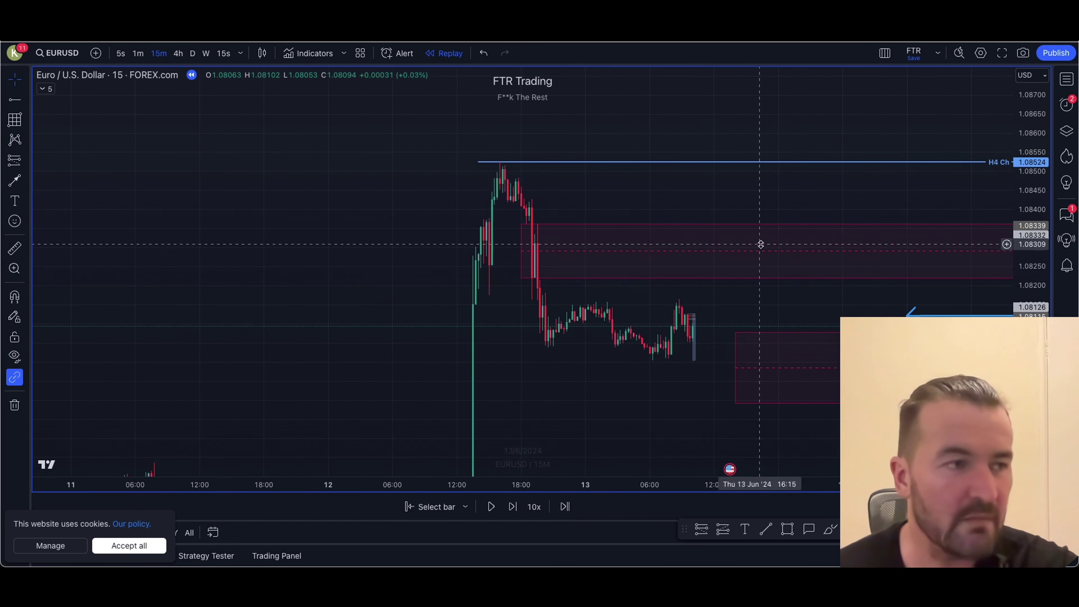
{"action": "scroll", "coordinate": [760, 244], "scroll_direction": "up", "scroll_amount": 3}
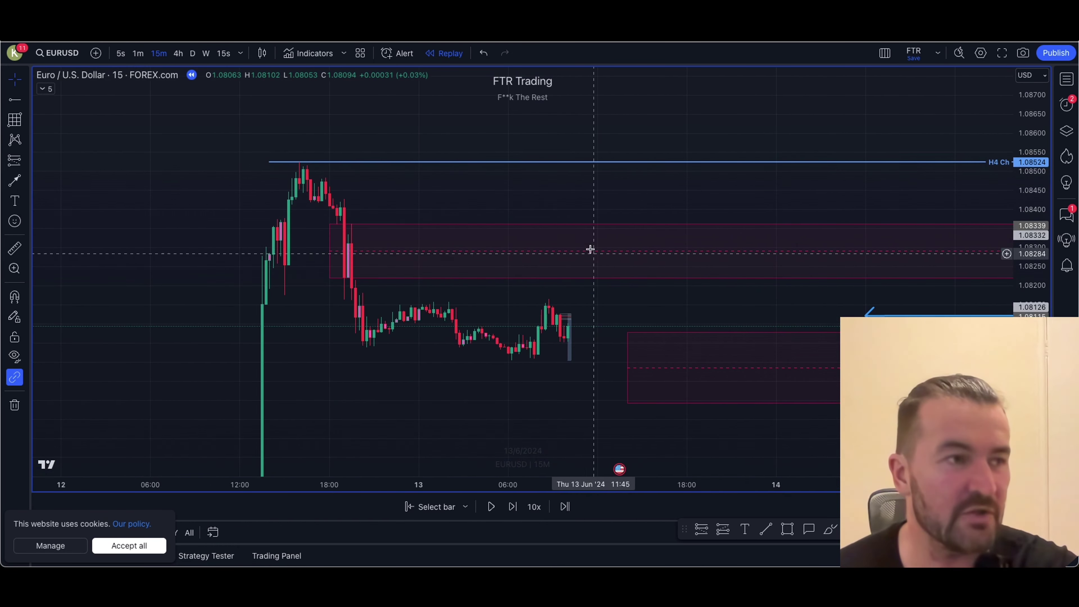
{"action": "scroll", "coordinate": [608, 207], "scroll_direction": "up", "scroll_amount": 2}
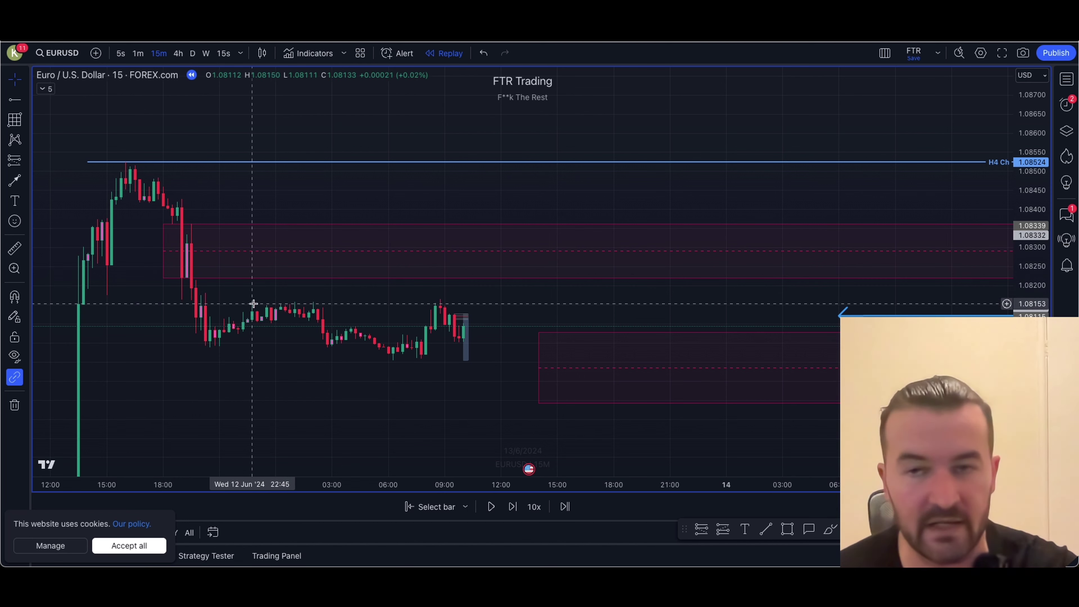
{"action": "left_click", "coordinate": [164, 250]}
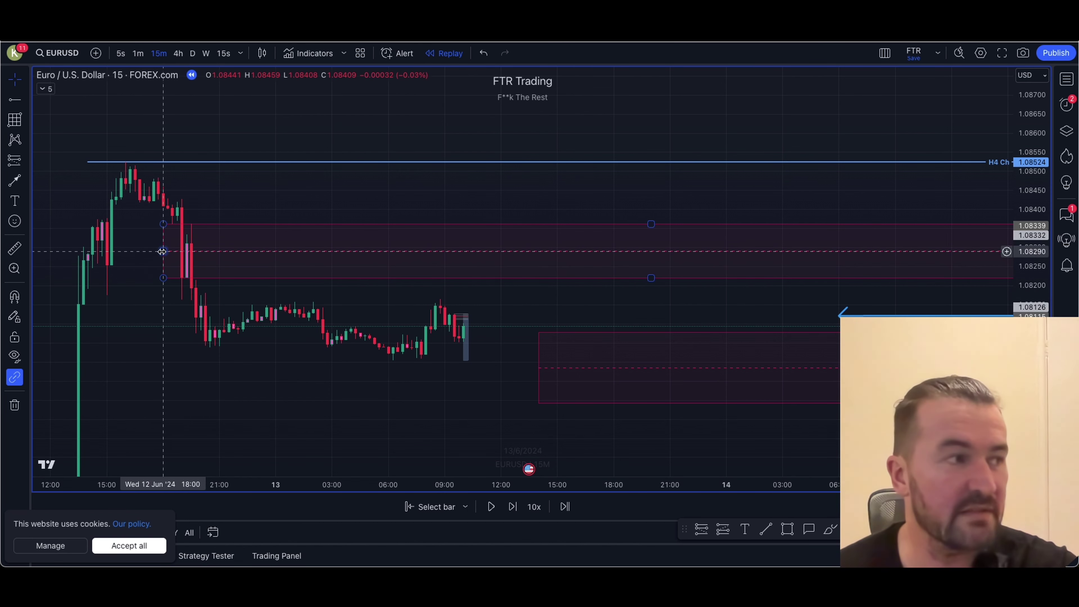
{"action": "mouse_move", "coordinate": [164, 251]}
{"action": "left_mouse_down"}
{"action": "mouse_move", "coordinate": [330, 250]}
{"action": "mouse_move", "coordinate": [170, 250]}
{"action": "mouse_move", "coordinate": [187, 242]}
{"action": "left_mouse_up"}
{"action": "left_click", "coordinate": [259, 213]}
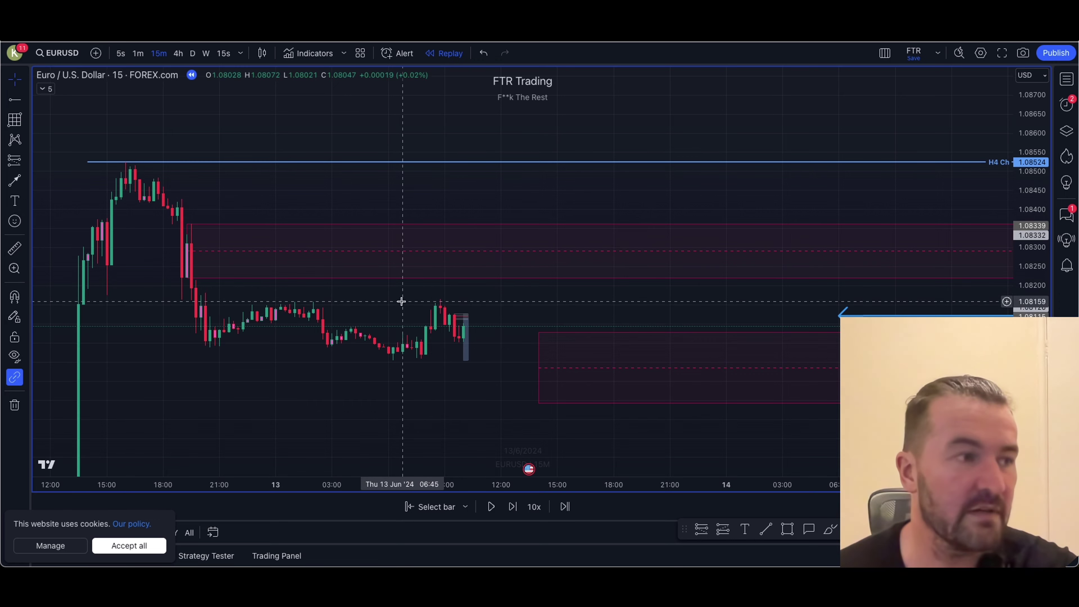
Draw a horizontal trend line over the overnight highs at about 1.0816, from about 22:15 to 02:45
{"action": "left_click_drag", "start_coordinate": [400, 301], "coordinate": [381, 238]}
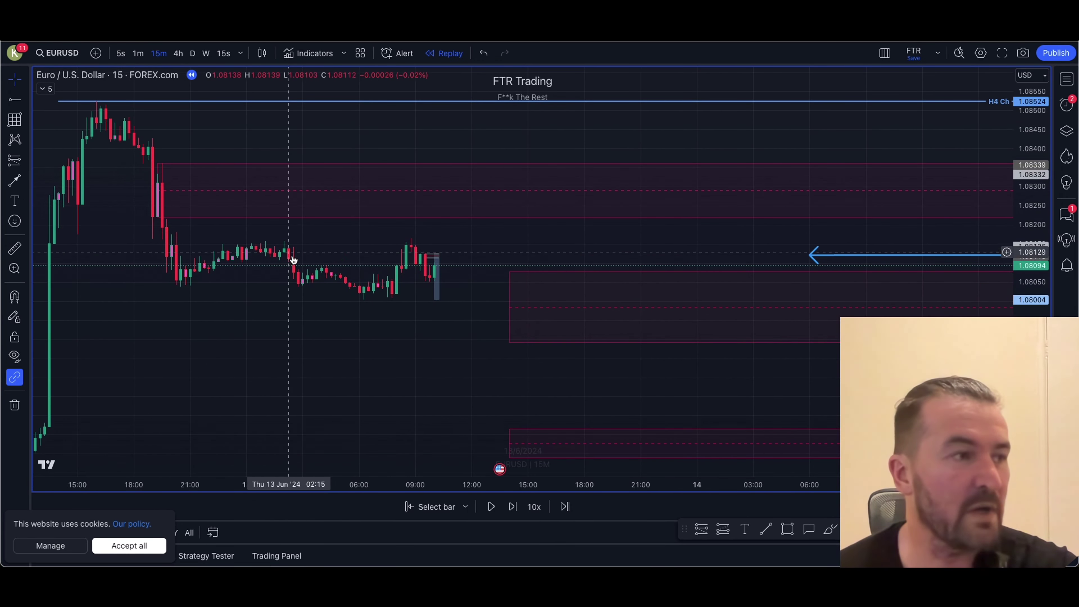
{"action": "left_click_drag", "start_coordinate": [1031, 403], "coordinate": [1031, 183]}
{"action": "scroll", "coordinate": [607, 234], "scroll_direction": "up", "scroll_amount": 2}
{"action": "left_click_drag", "start_coordinate": [552, 220], "coordinate": [679, 233]}
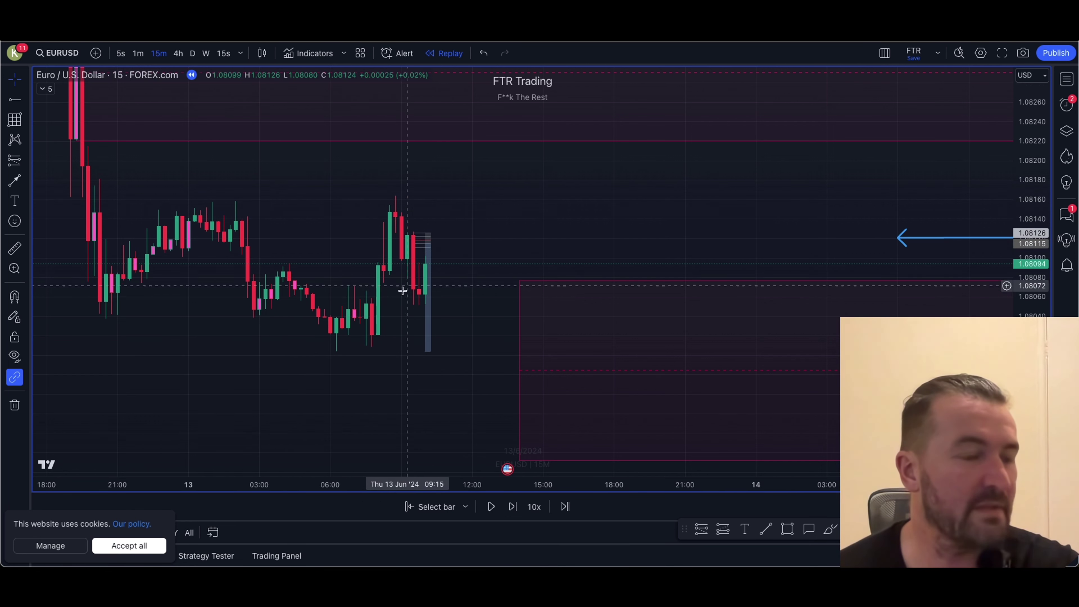
{"action": "left_click", "coordinate": [766, 529]}
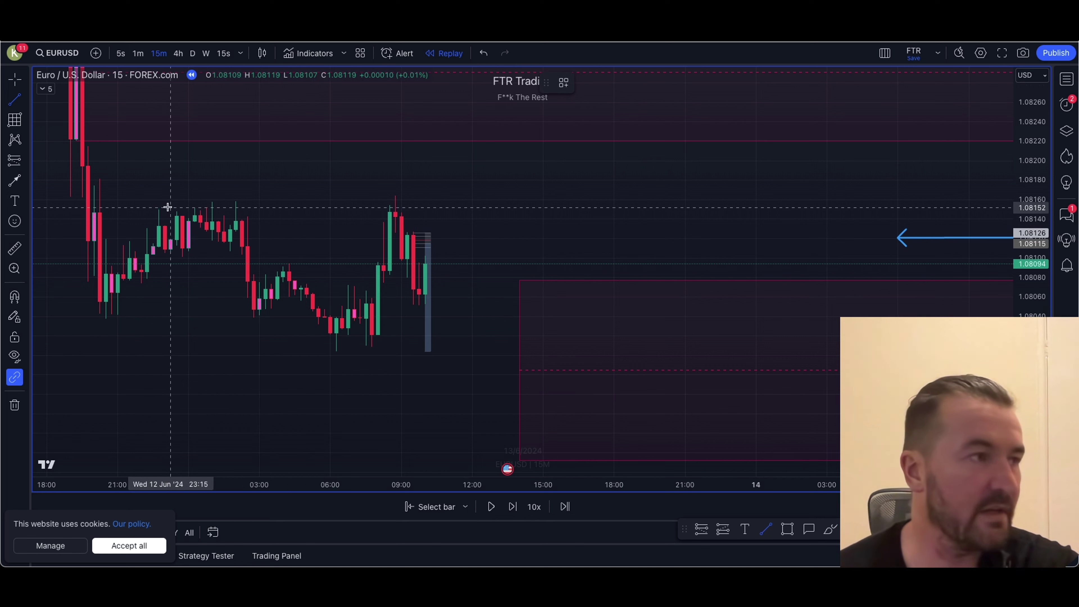
{"action": "left_click", "coordinate": [147, 196]}
{"action": "left_click", "coordinate": [254, 196]}
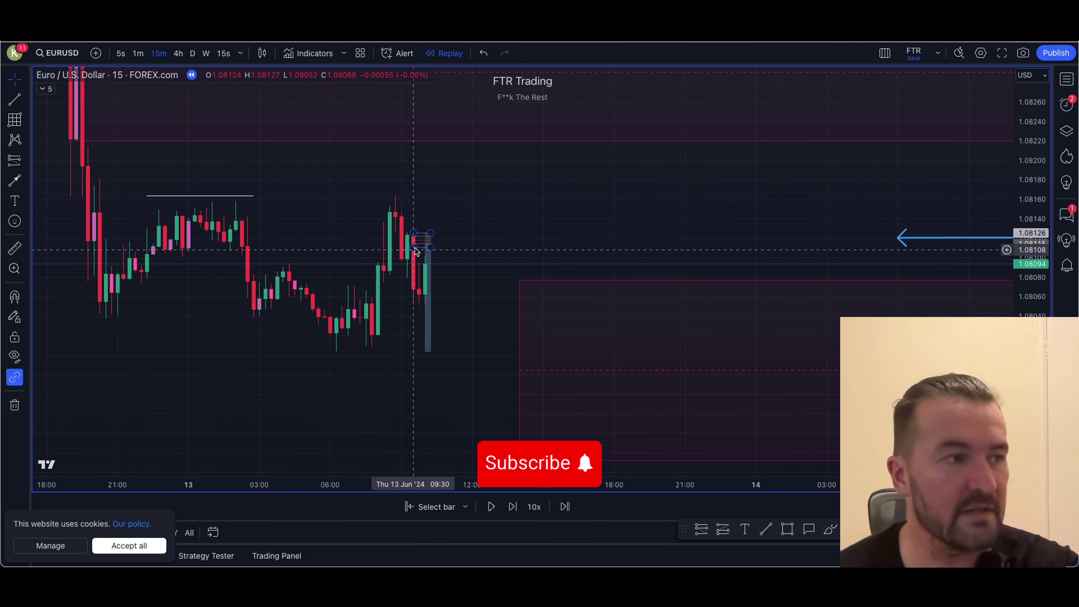
Draw a trend line under the 13 June morning lows at about 1.0800, from 05:15 to 08:45
{"action": "left_click_drag", "start_coordinate": [483, 283], "coordinate": [686, 270]}
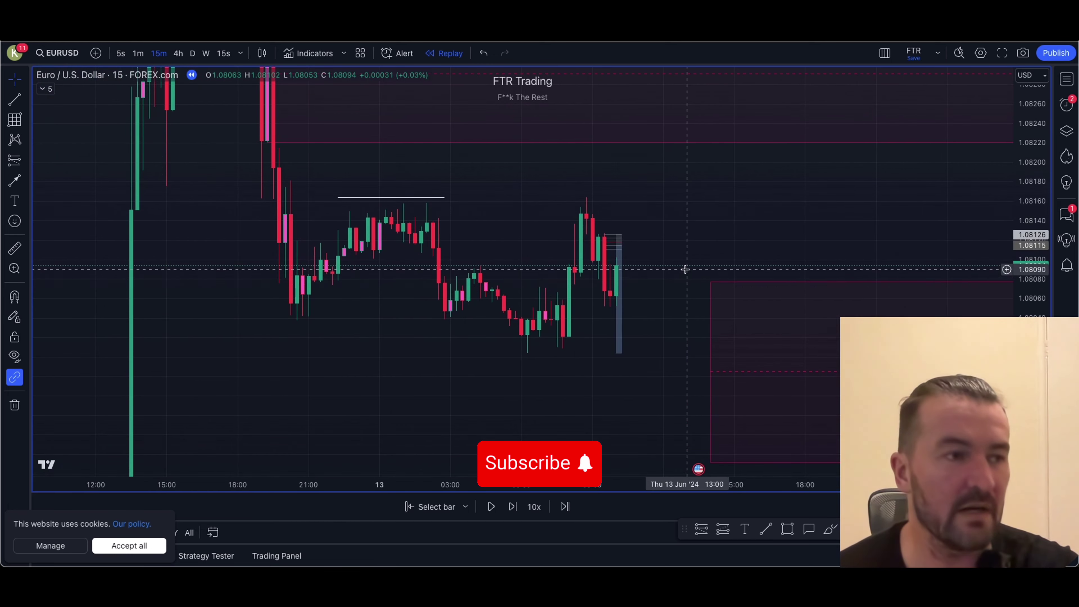
{"action": "left_click", "coordinate": [763, 535]}
{"action": "left_click", "coordinate": [503, 354]}
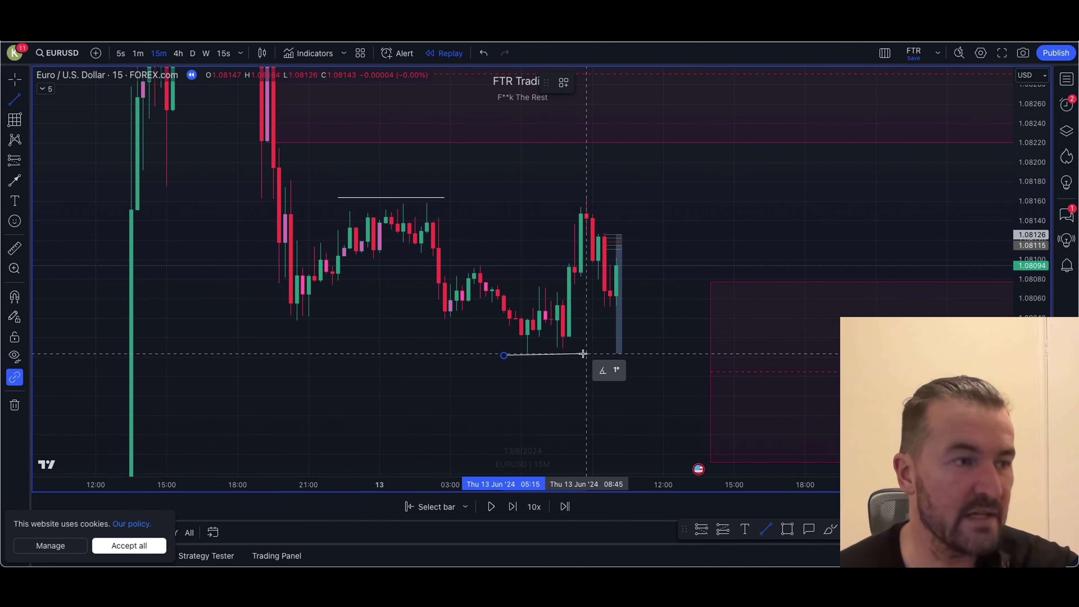
{"action": "left_click", "coordinate": [586, 354]}
{"action": "left_click", "coordinate": [612, 352]}
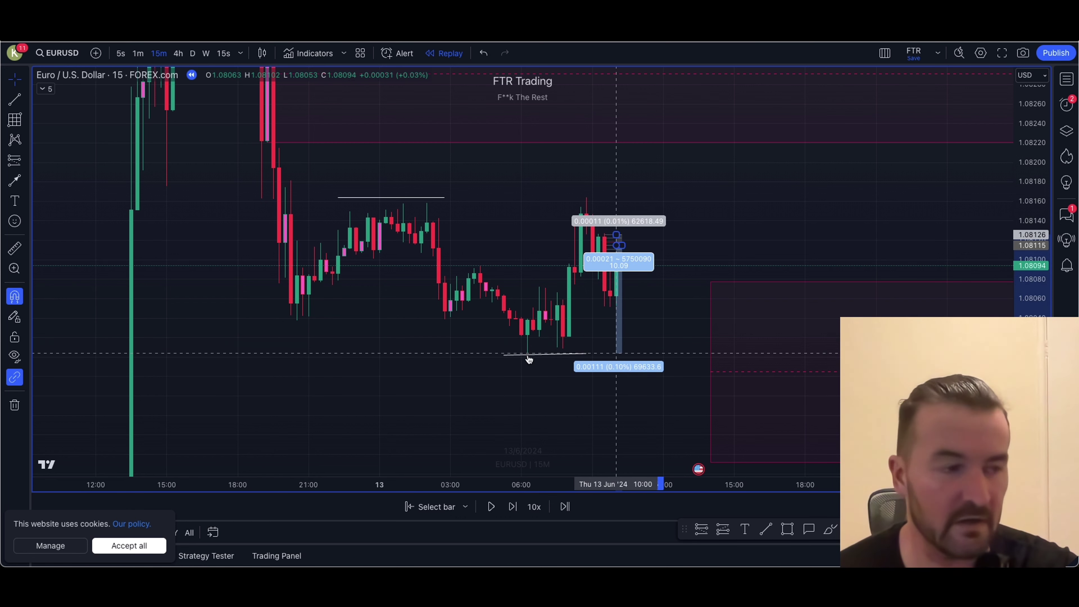
{"action": "left_click", "coordinate": [601, 345]}
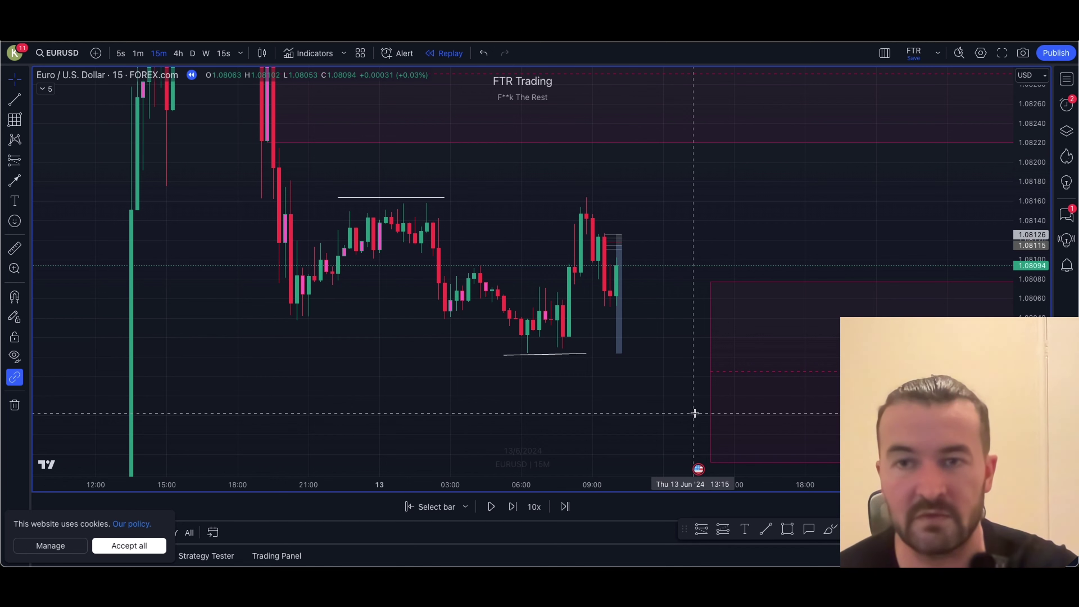
Switch to the 1-minute chart and draw a trend line from the 08:27 swing low to about 09:36 at about 1.0807
{"action": "left_click", "coordinate": [138, 57]}
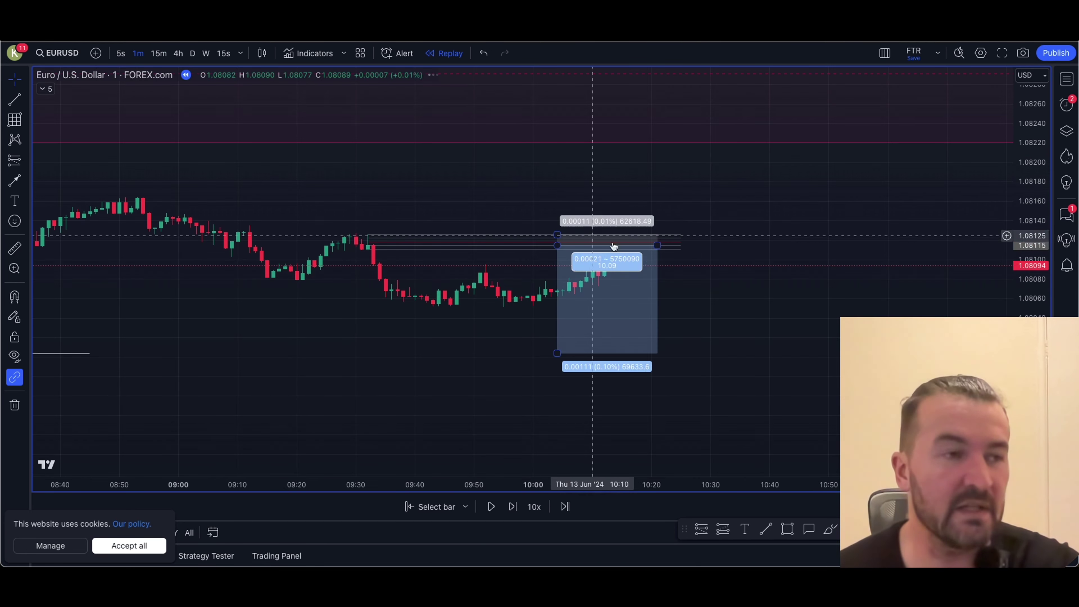
{"action": "left_click_drag", "start_coordinate": [1032, 438], "coordinate": [1031, 179]}
{"action": "left_click_drag", "start_coordinate": [903, 183], "coordinate": [959, 298]}
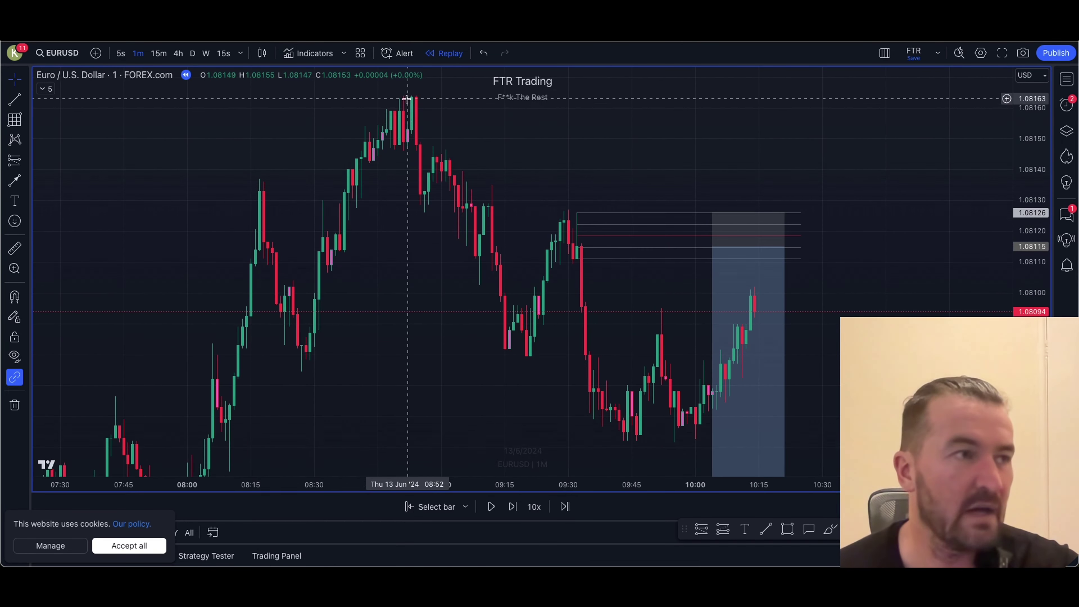
{"action": "scroll", "coordinate": [378, 212], "scroll_direction": "down", "scroll_amount": 2}
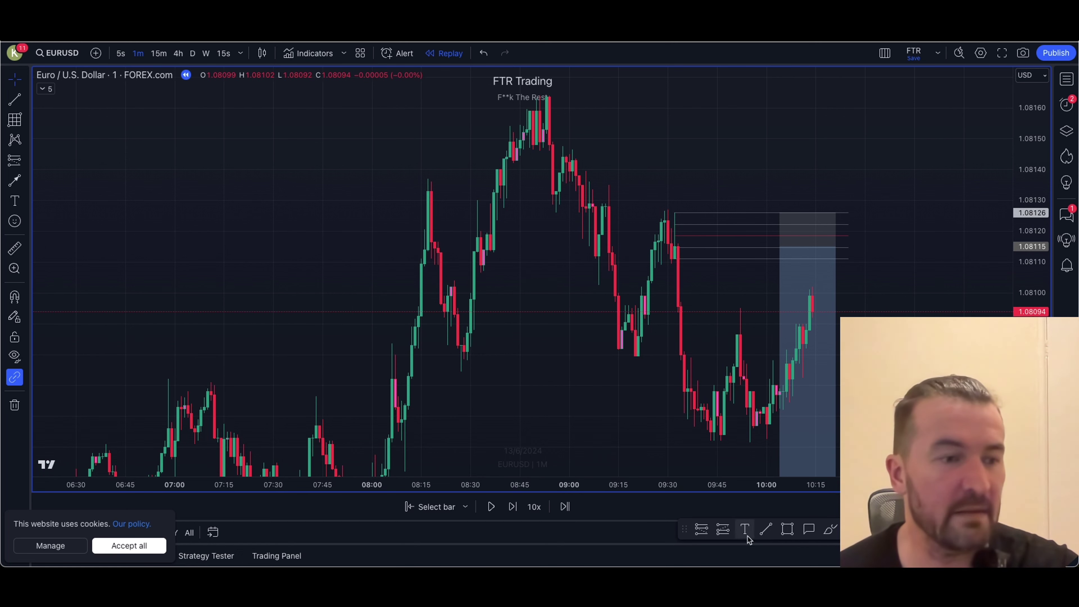
{"action": "left_click", "coordinate": [461, 374]}
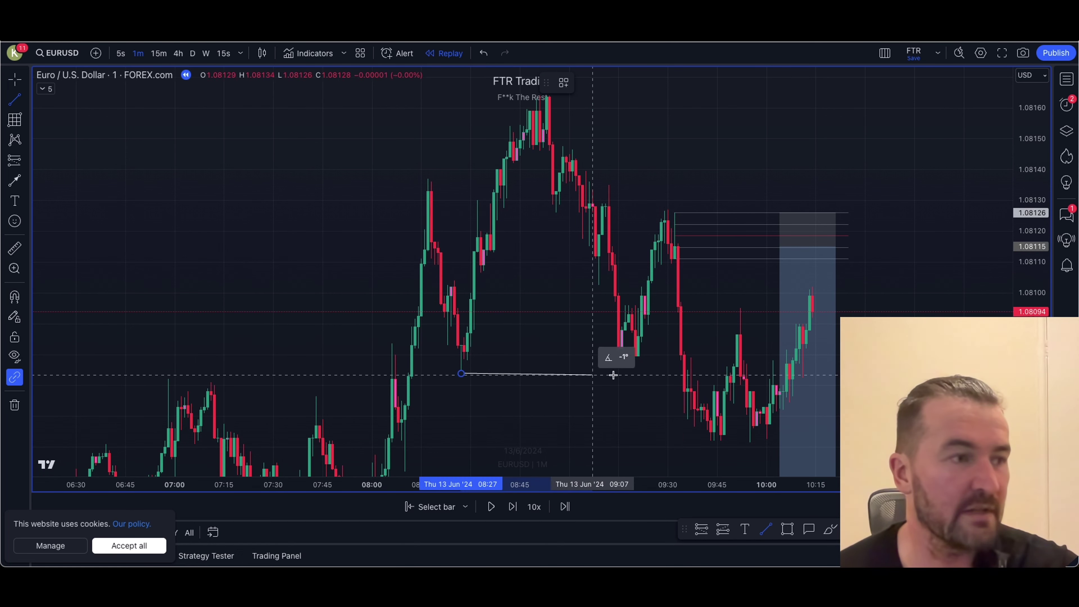
{"action": "left_click", "coordinate": [686, 373]}
Draw a rectangle supply zone between 1.08125 and 1.08135 from the 09:12 candle to about 09:30
{"action": "left_click_drag", "start_coordinate": [521, 179], "coordinate": [569, 204]}
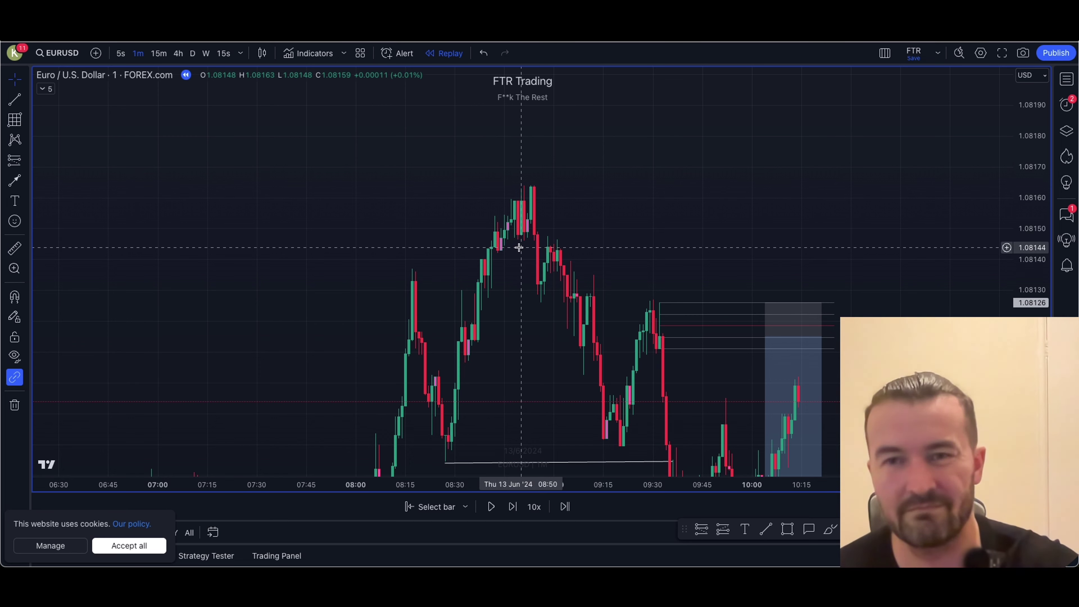
{"action": "left_click_drag", "start_coordinate": [520, 279], "coordinate": [518, 210]}
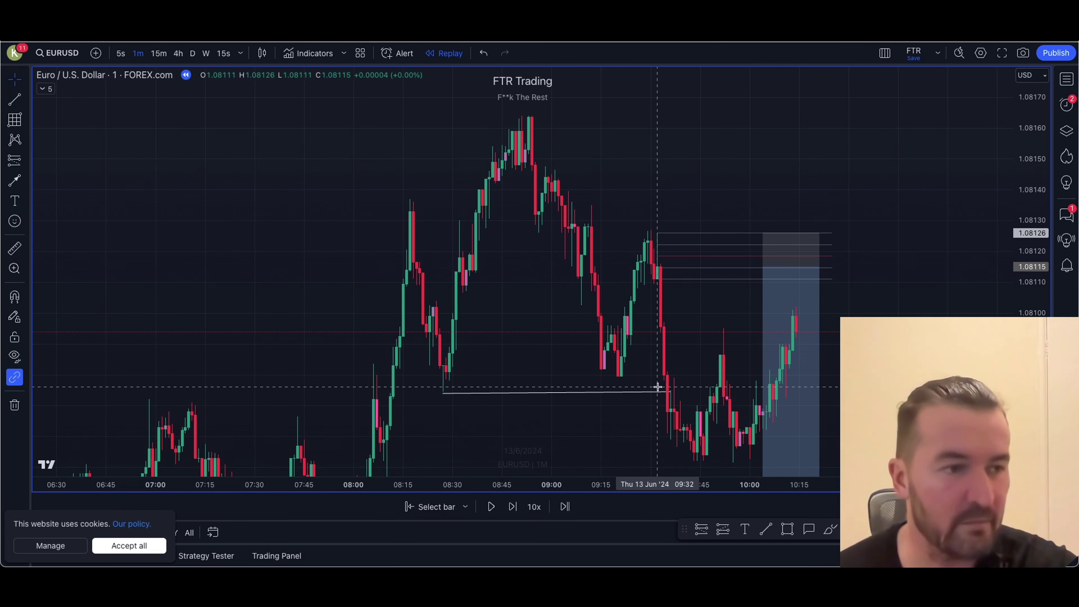
{"action": "left_click_drag", "start_coordinate": [674, 313], "coordinate": [618, 295]}
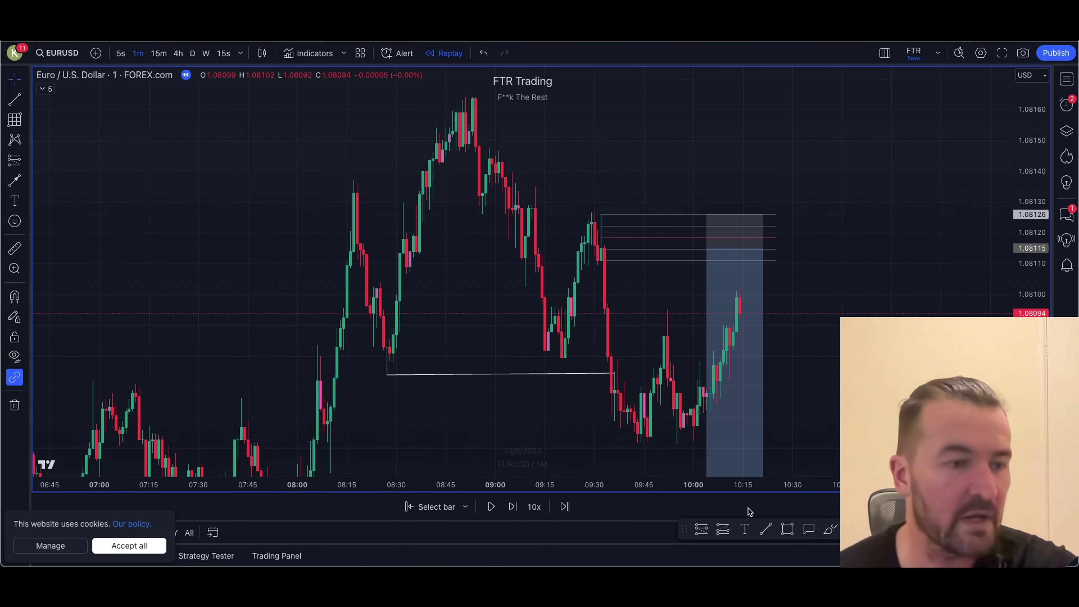
{"action": "left_click", "coordinate": [788, 529]}
{"action": "left_click", "coordinate": [532, 219], "text": "super"}
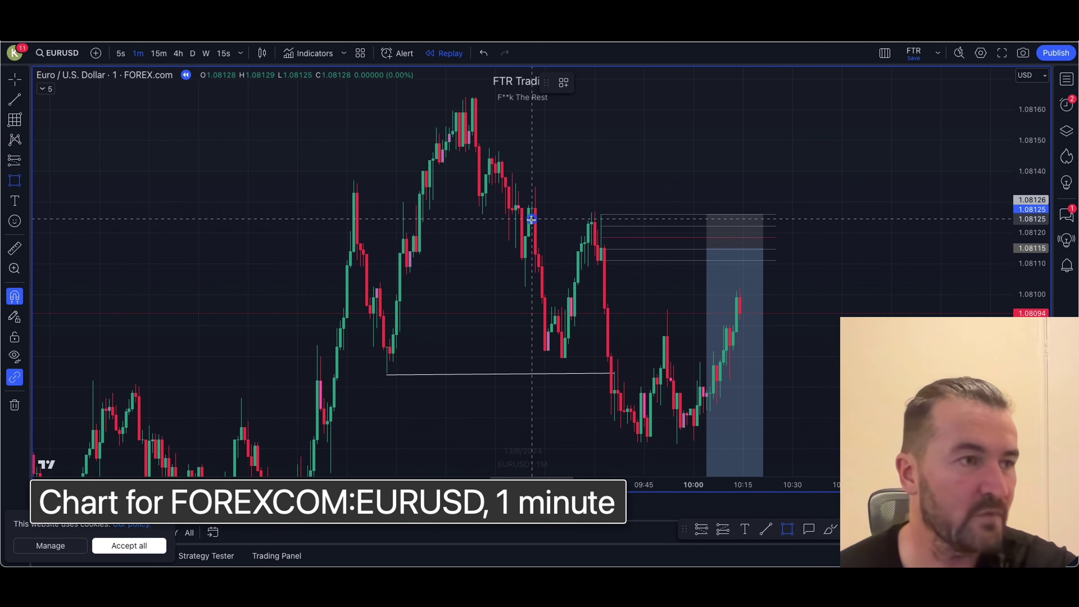
{"action": "left_click", "coordinate": [535, 187], "text": "super"}
{"action": "left_click_drag", "start_coordinate": [535, 204], "coordinate": [564, 209]}
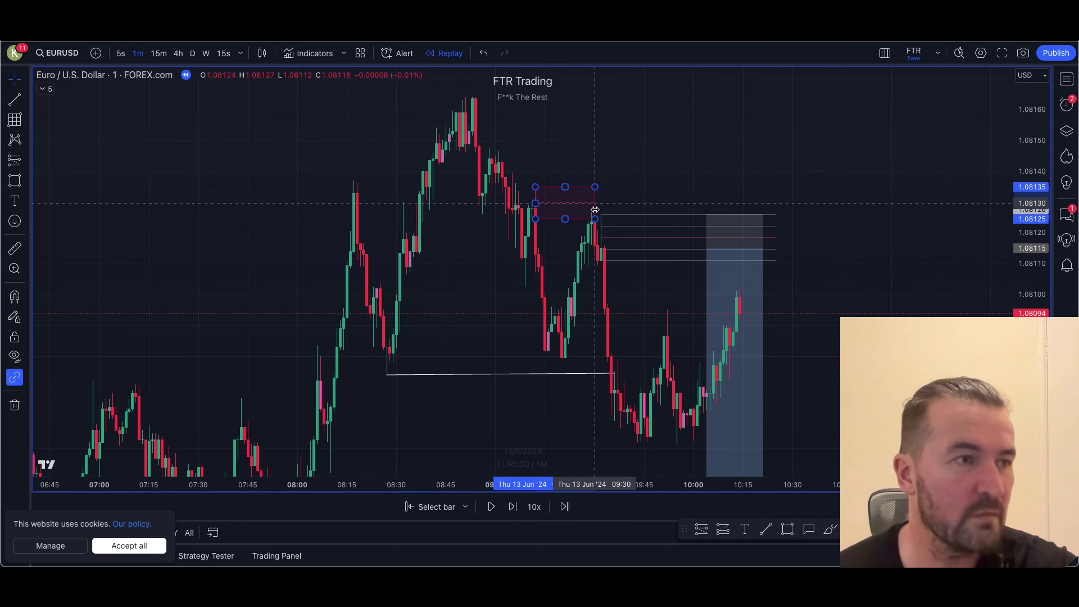
{"action": "left_click", "coordinate": [633, 200]}
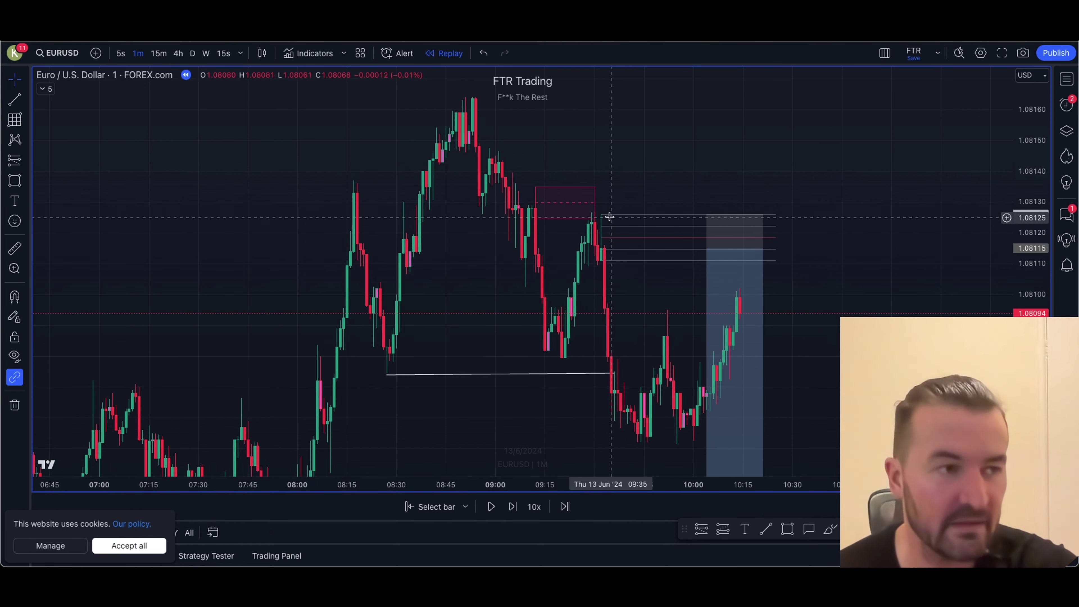
Adjust the right edge of the small red supply zone to end at about 09:29
{"action": "left_click_drag", "start_coordinate": [609, 217], "coordinate": [559, 169]}
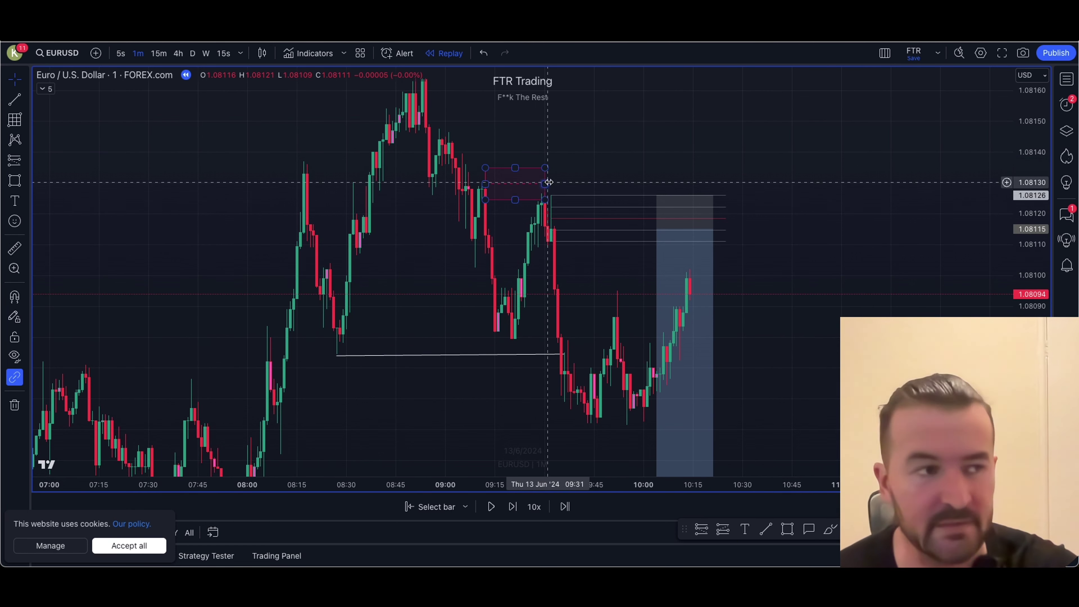
{"action": "left_click_drag", "start_coordinate": [547, 184], "coordinate": [526, 183]}
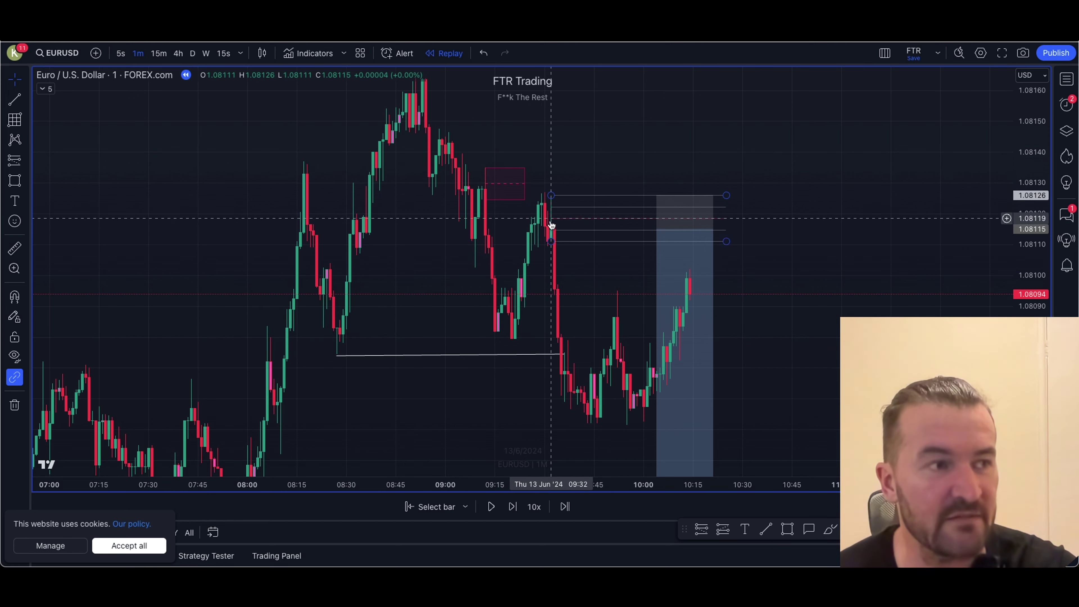
{"action": "left_click_drag", "start_coordinate": [569, 168], "coordinate": [547, 145]}
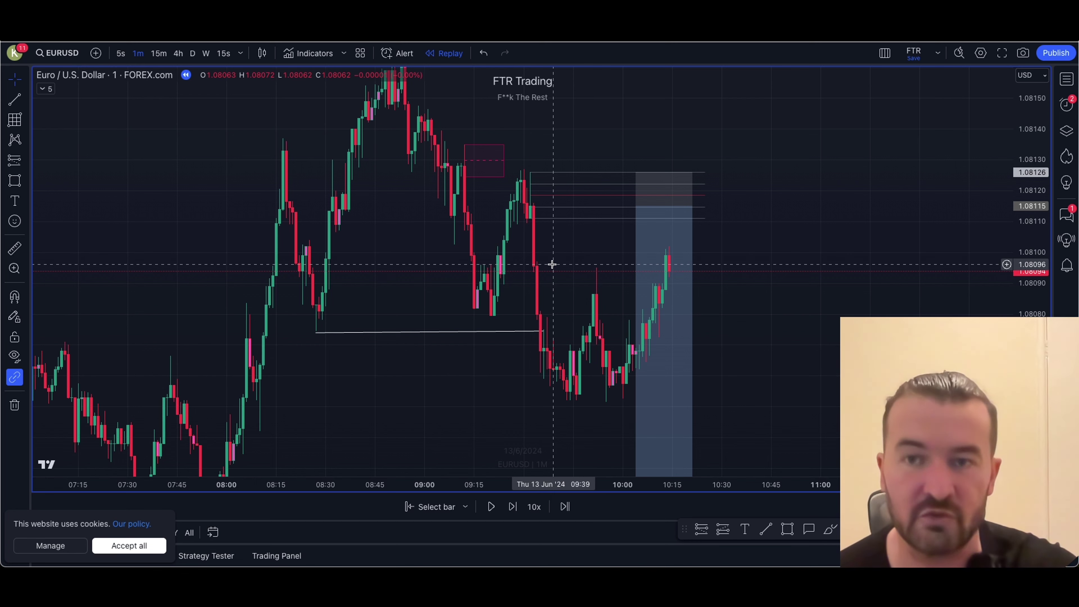
{"action": "left_click_drag", "start_coordinate": [568, 144], "coordinate": [549, 142]}
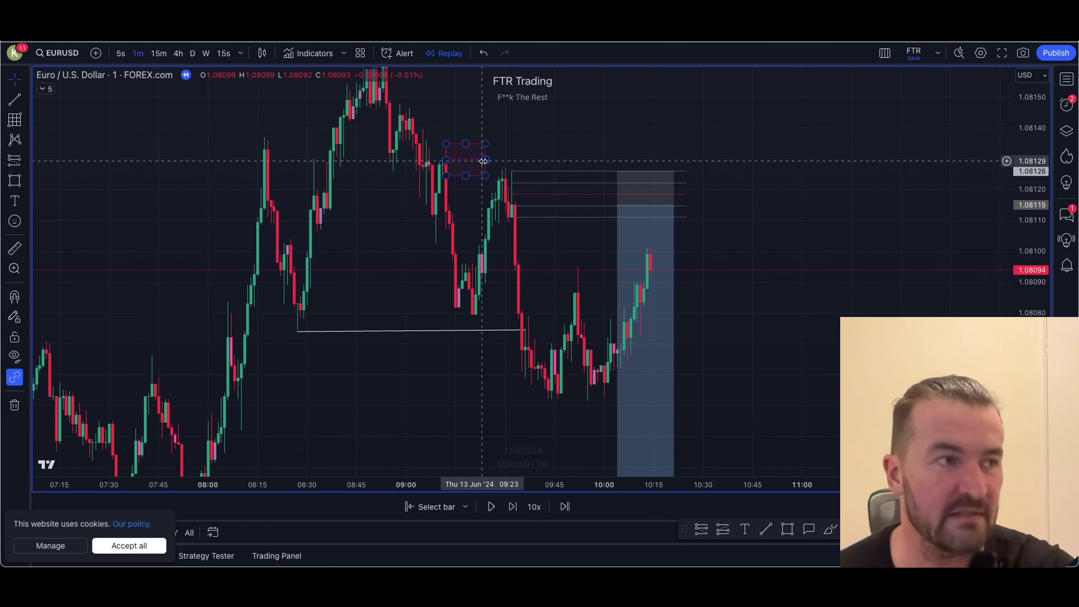
{"action": "mouse_move", "coordinate": [484, 160]}
{"action": "left_mouse_down"}
{"action": "mouse_move", "coordinate": [516, 162]}
{"action": "mouse_move", "coordinate": [502, 161]}
{"action": "left_mouse_up"}
{"action": "left_click", "coordinate": [537, 150]}
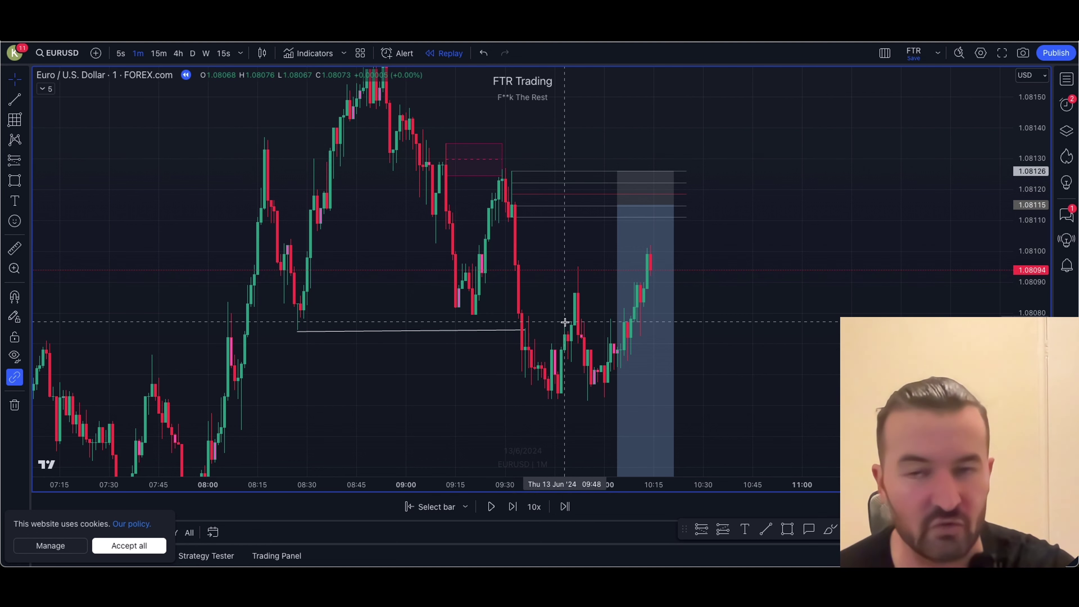
Try raising the short position's stop level to 1.08132 and undo the change
{"action": "left_click_drag", "start_coordinate": [552, 243], "coordinate": [494, 244]}
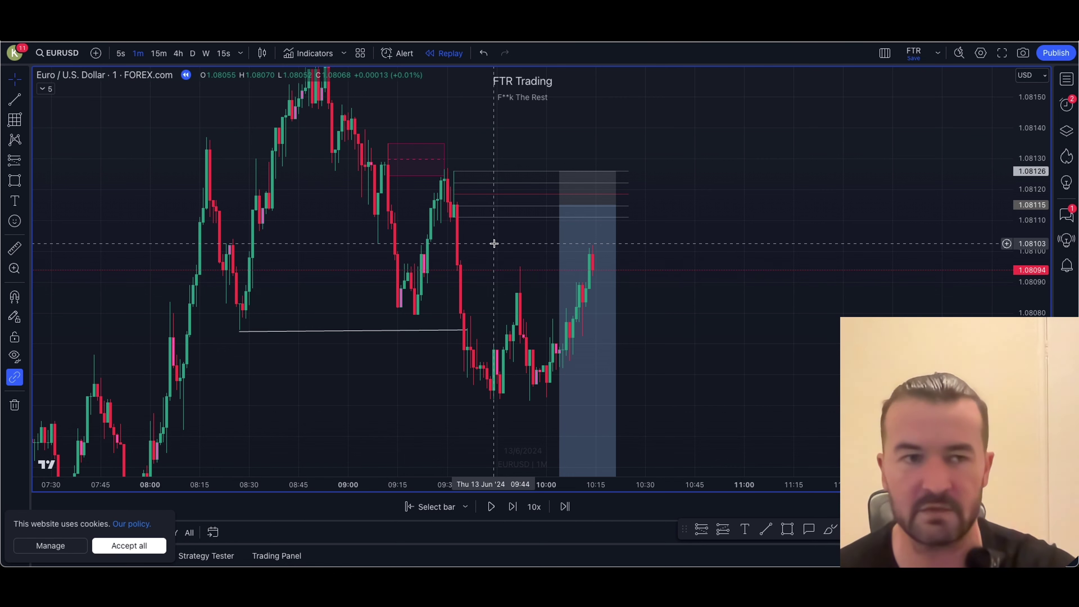
{"action": "left_click_drag", "start_coordinate": [627, 244], "coordinate": [598, 246]}
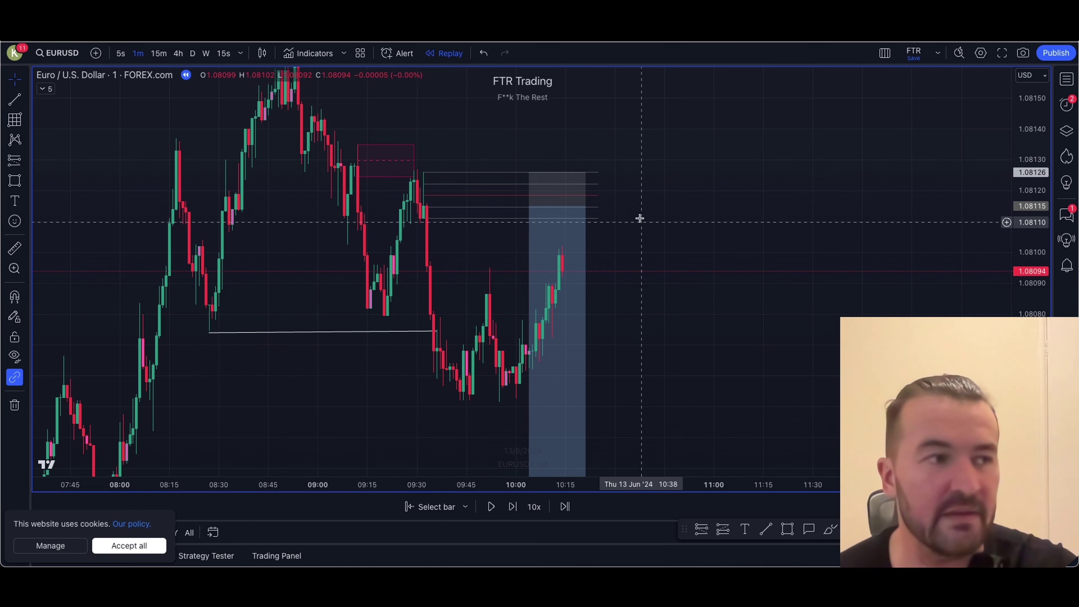
{"action": "left_click_drag", "start_coordinate": [529, 172], "coordinate": [533, 153]}
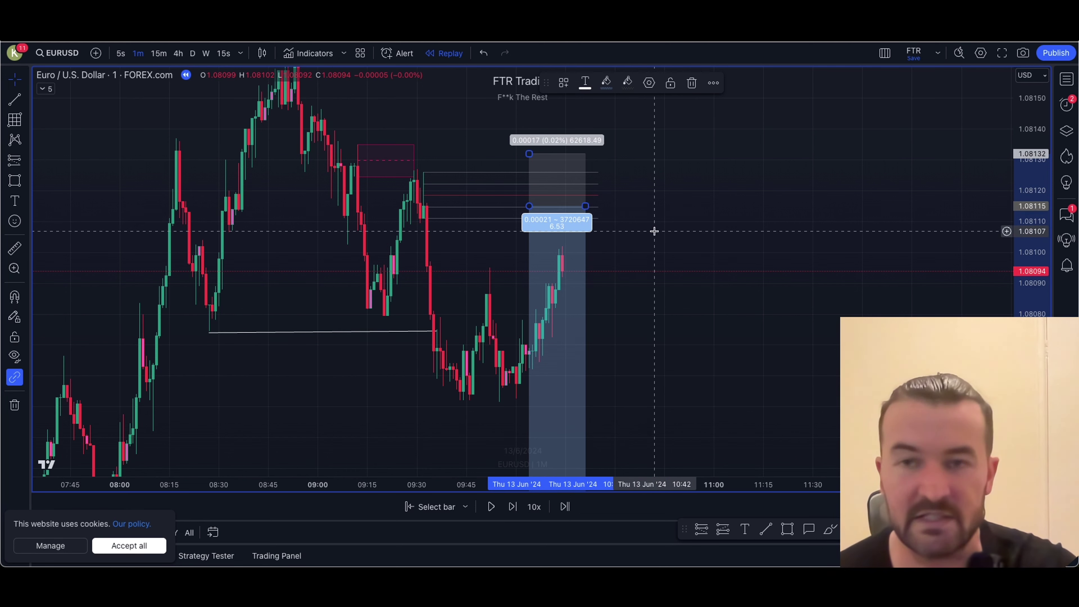
{"action": "key", "text": "ctrl+z"}
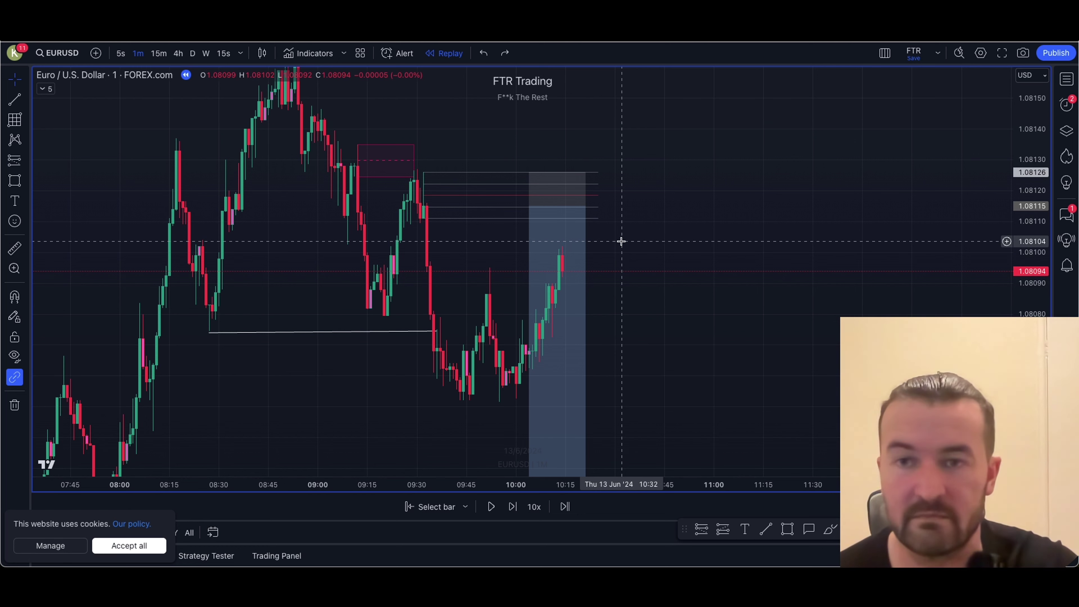
{"action": "left_click_drag", "start_coordinate": [621, 241], "coordinate": [595, 222]}
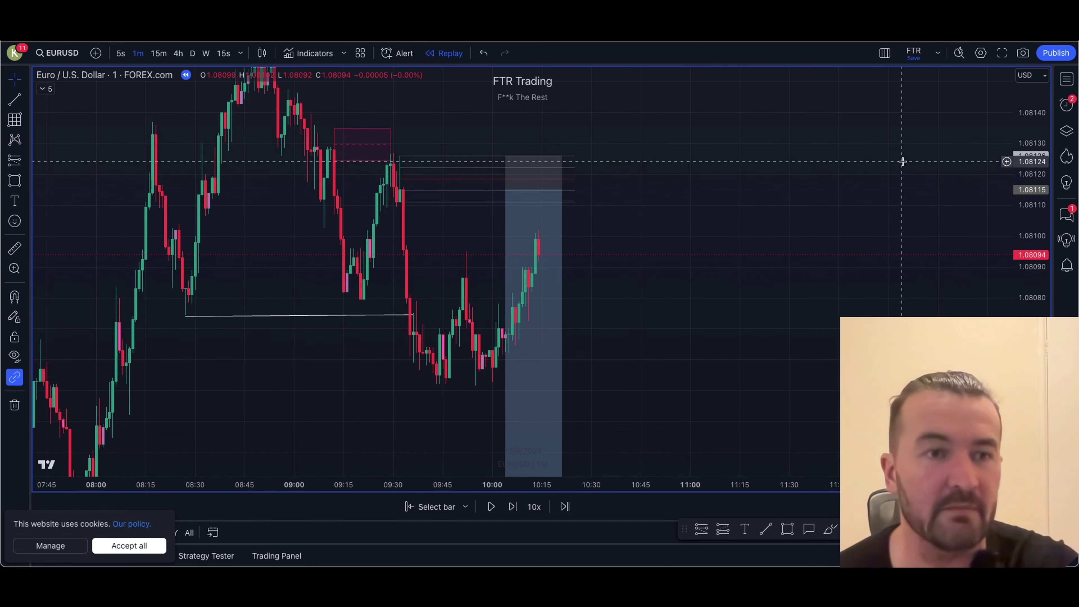
{"action": "left_click_drag", "start_coordinate": [1025, 163], "coordinate": [1032, 310]}
{"action": "scroll", "coordinate": [841, 289], "scroll_direction": "down", "scroll_amount": 1}
{"action": "left_click_drag", "start_coordinate": [791, 300], "coordinate": [776, 297]}
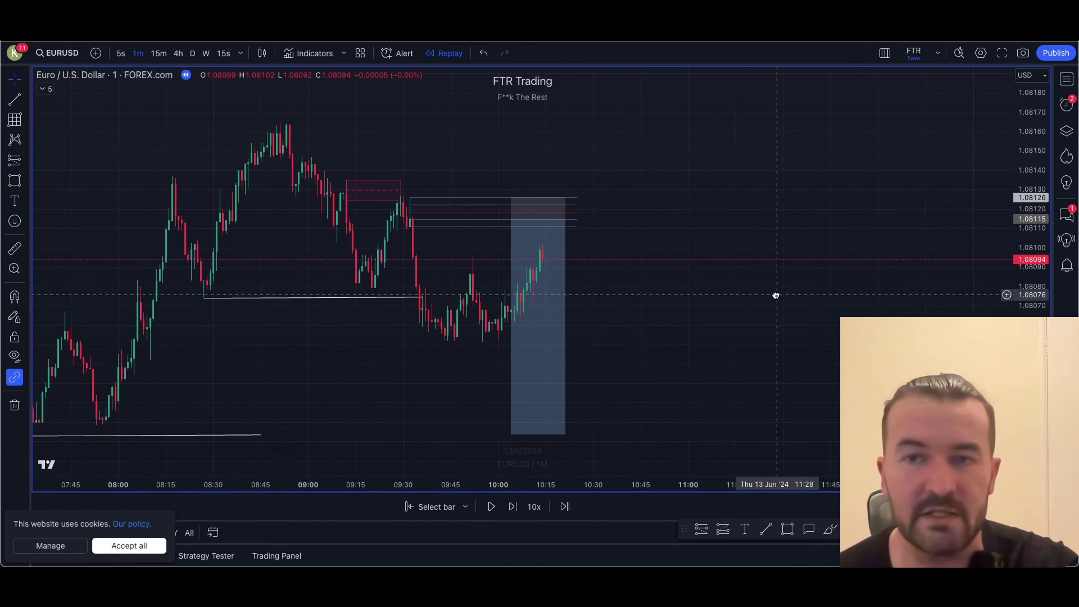
{"action": "scroll", "coordinate": [750, 225], "scroll_direction": "up", "scroll_amount": 3}
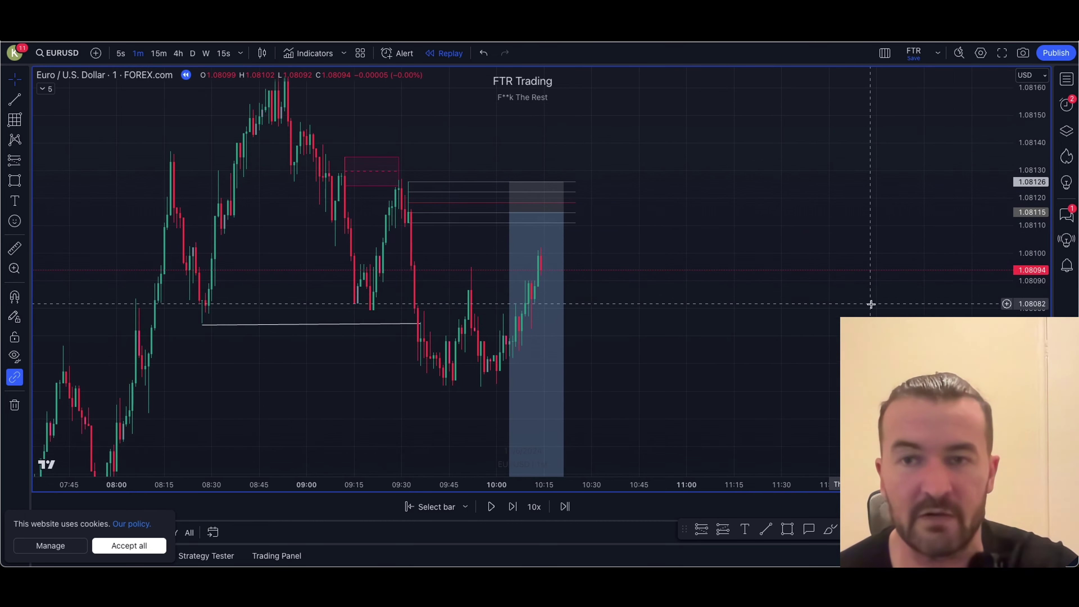
Play the bar replay at 10x until about 11:33 on 13 June 2024, pausing it there
{"action": "left_click_drag", "start_coordinate": [449, 218], "coordinate": [471, 170]}
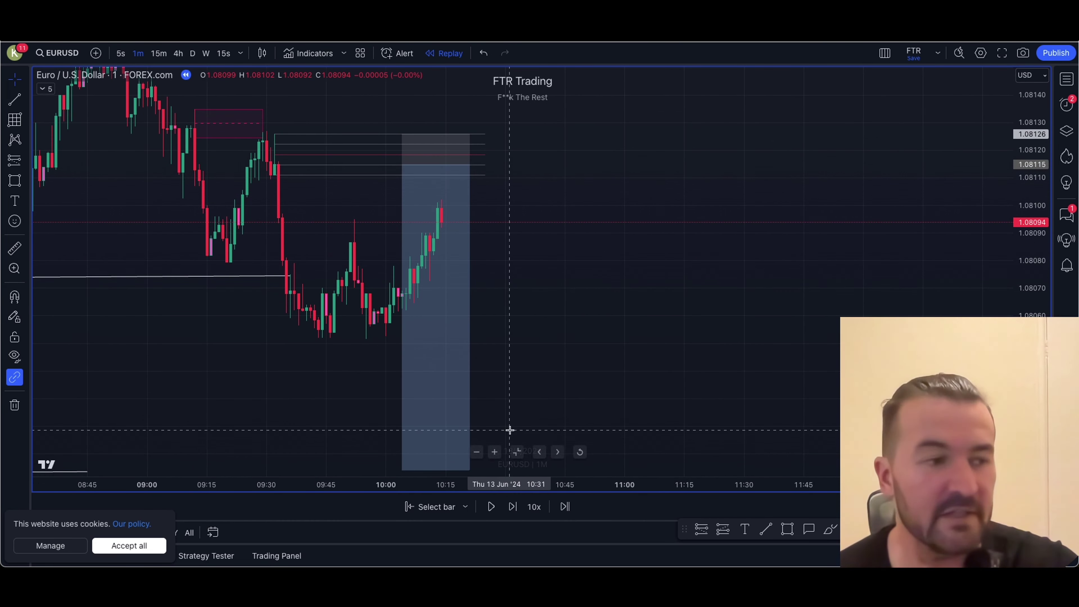
{"action": "left_click", "coordinate": [493, 506]}
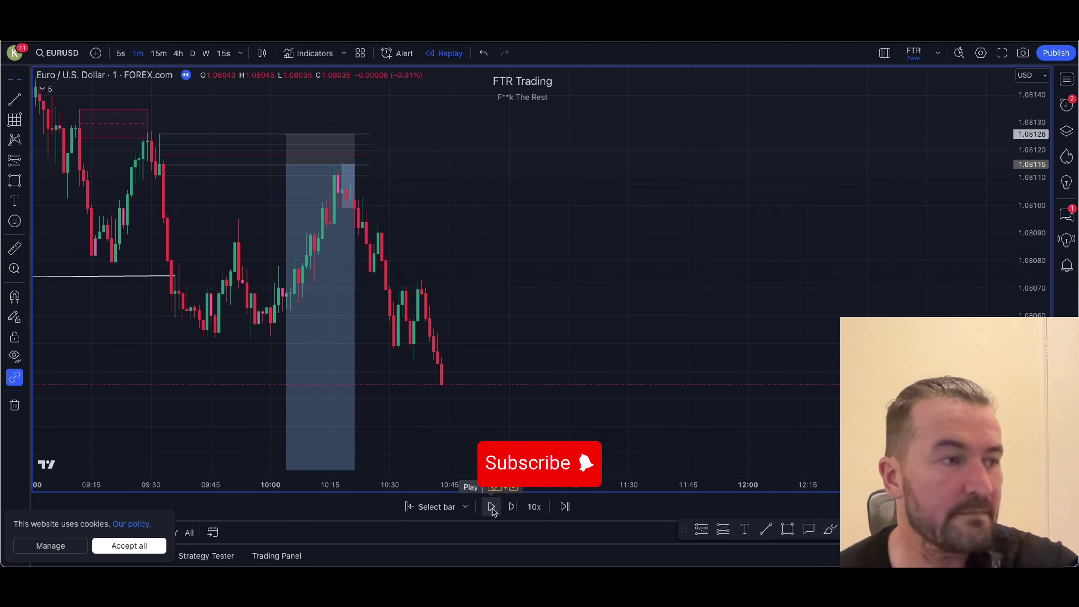
{"action": "left_click", "coordinate": [492, 507]}
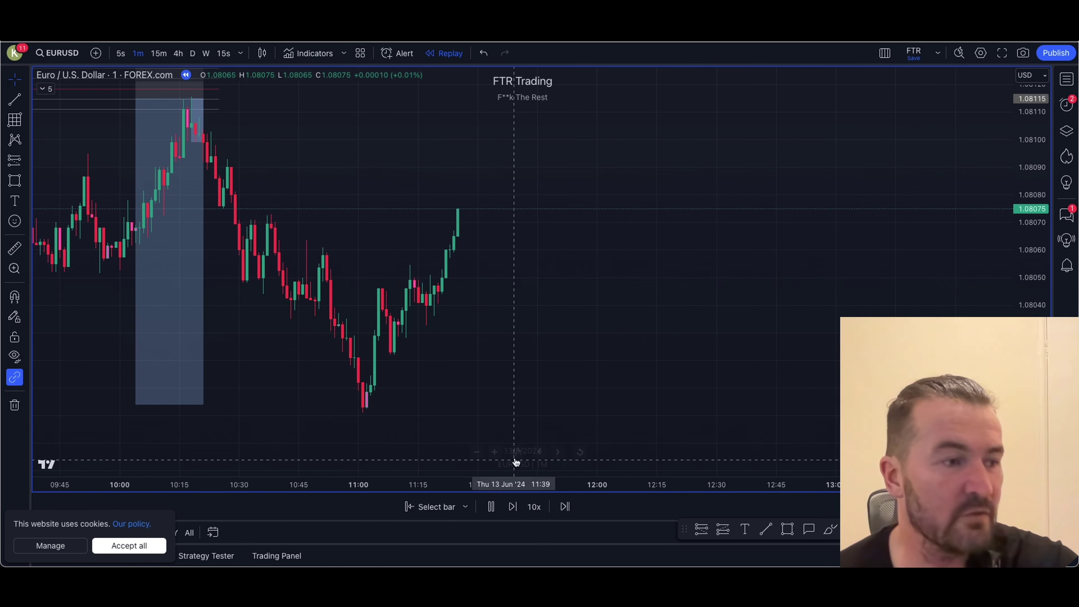
{"action": "scroll", "coordinate": [431, 328], "scroll_direction": "down", "scroll_amount": 2}
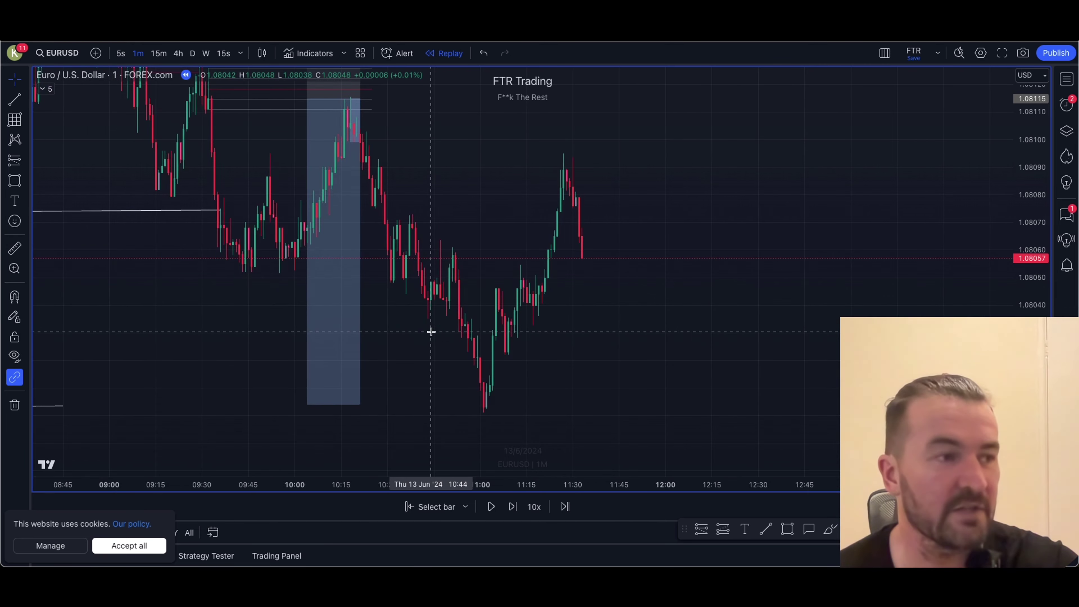
Extend the lower white trend line at about 1.0800 to the 11:01 swing low
{"action": "left_click_drag", "start_coordinate": [1021, 193], "coordinate": [1021, 399]}
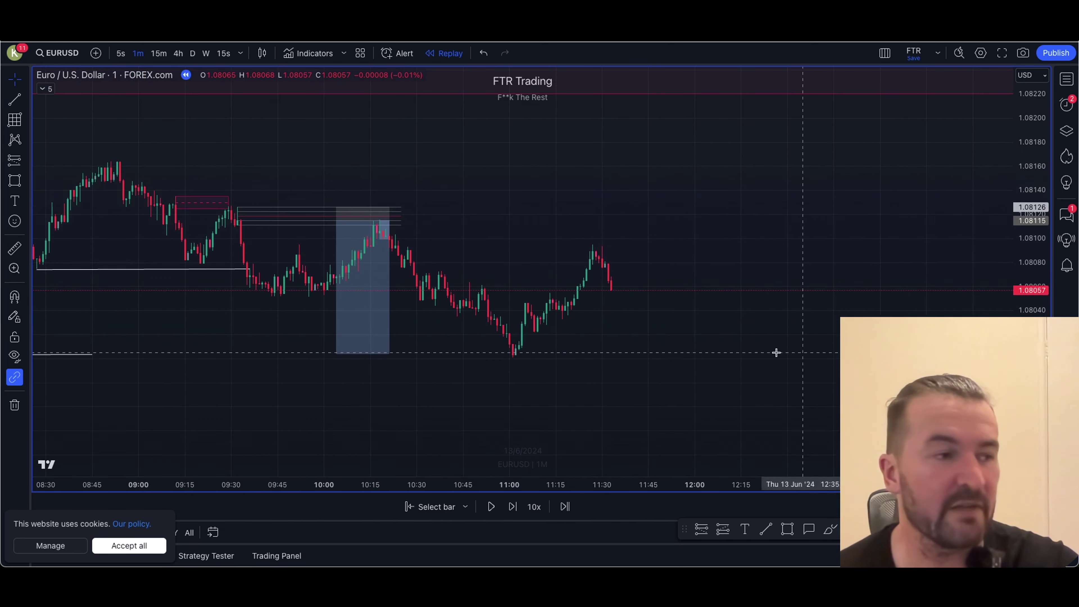
{"action": "scroll", "coordinate": [776, 352], "scroll_direction": "down", "scroll_amount": 3}
{"action": "left_click_drag", "start_coordinate": [371, 356], "coordinate": [673, 359]}
{"action": "left_click", "coordinate": [786, 374]}
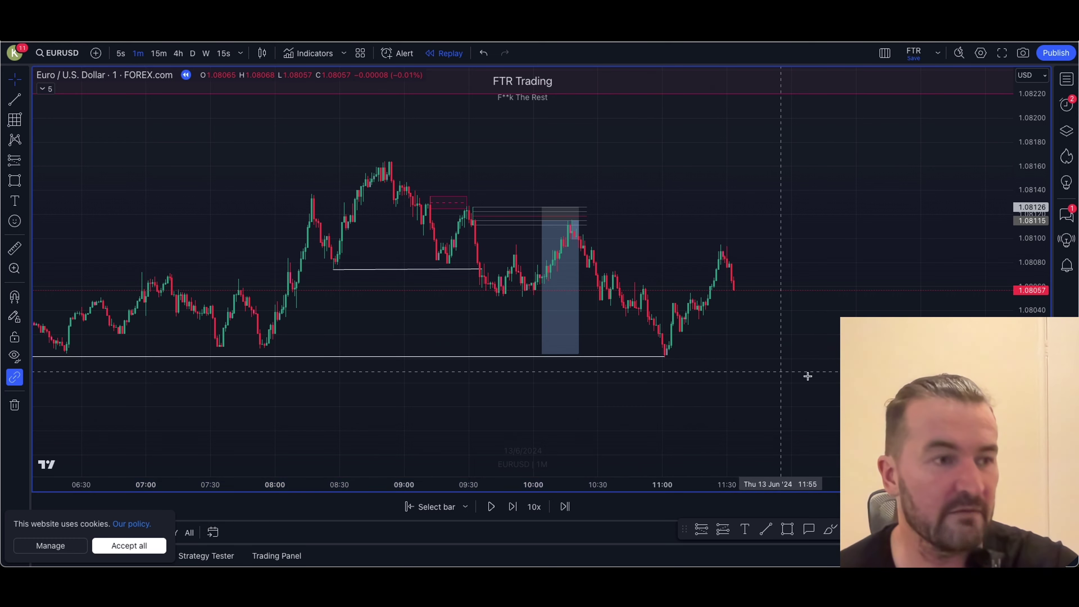
Extend the short position's right edge to the 11:01 swing low
{"action": "left_click_drag", "start_coordinate": [1029, 425], "coordinate": [1029, 102]}
{"action": "left_click_drag", "start_coordinate": [725, 465], "coordinate": [700, 357]}
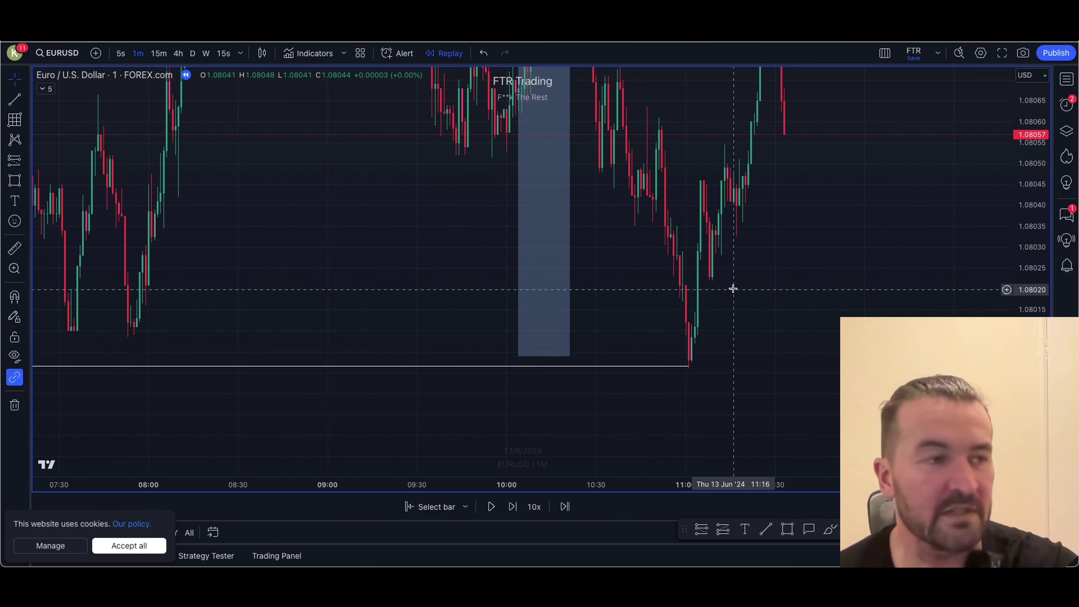
{"action": "left_click_drag", "start_coordinate": [733, 290], "coordinate": [694, 362]}
{"action": "left_click_drag", "start_coordinate": [1039, 152], "coordinate": [1039, 348]}
{"action": "left_click_drag", "start_coordinate": [530, 116], "coordinate": [650, 123]}
{"action": "left_click", "coordinate": [672, 130]}
{"action": "left_click_drag", "start_coordinate": [714, 139], "coordinate": [661, 158]}
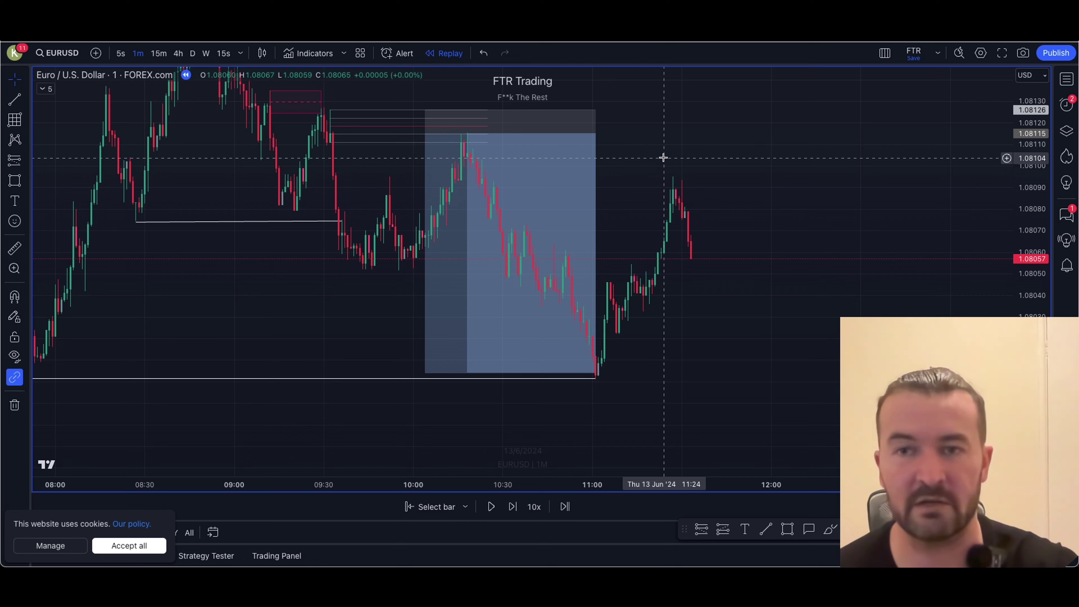
Return to the four-chart layout and set the third chart to the 15-second timeframe
{"action": "scroll", "coordinate": [654, 166], "scroll_direction": "right", "scroll_amount": 5}
{"action": "left_click_drag", "start_coordinate": [1028, 155], "coordinate": [1027, 181]}
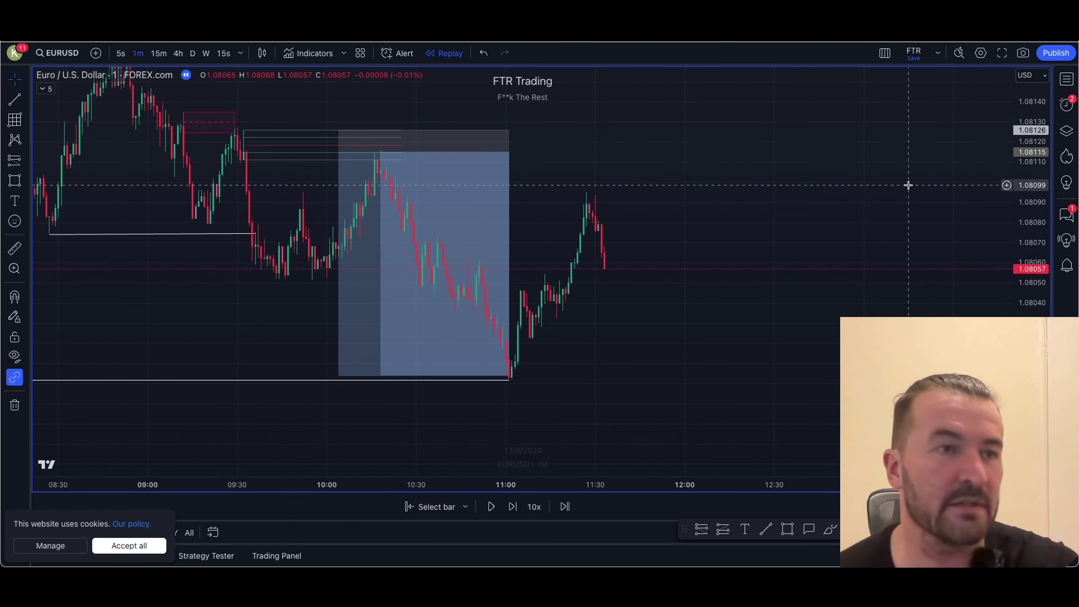
{"action": "scroll", "coordinate": [768, 229], "scroll_direction": "right", "scroll_amount": 2}
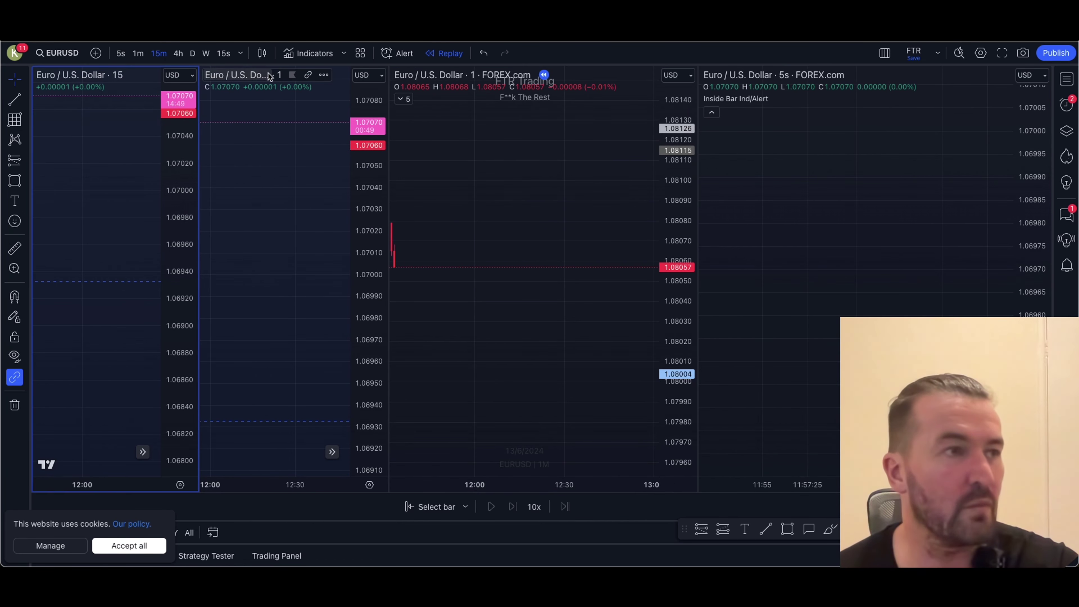
{"action": "left_click", "coordinate": [440, 120]}
{"action": "left_click", "coordinate": [224, 53]}
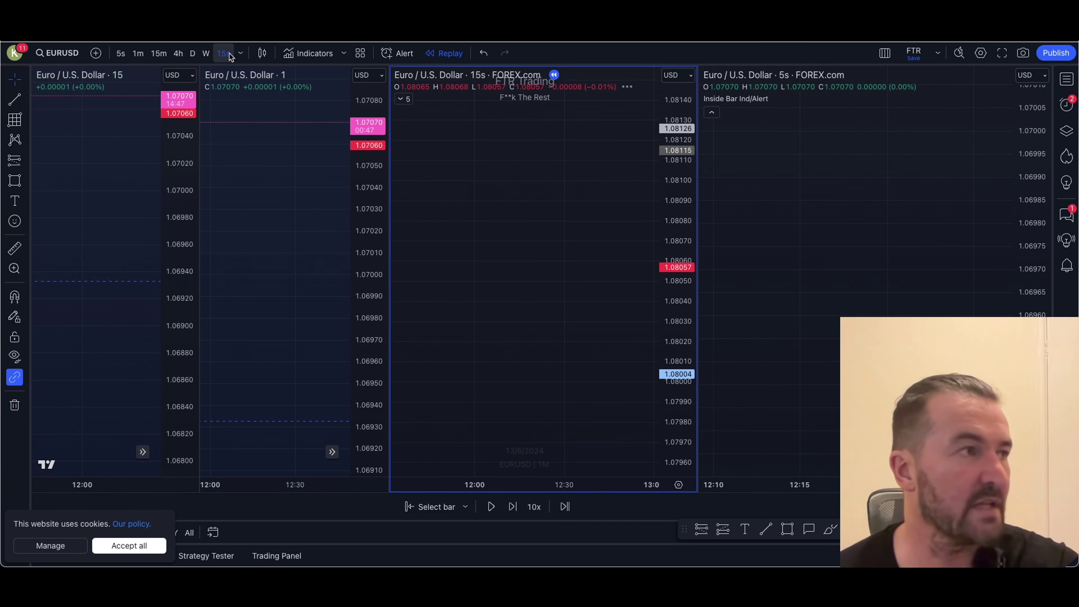
Exit Bar Replay mode with the 15-minute chart active
{"action": "left_click", "coordinate": [796, 99]}
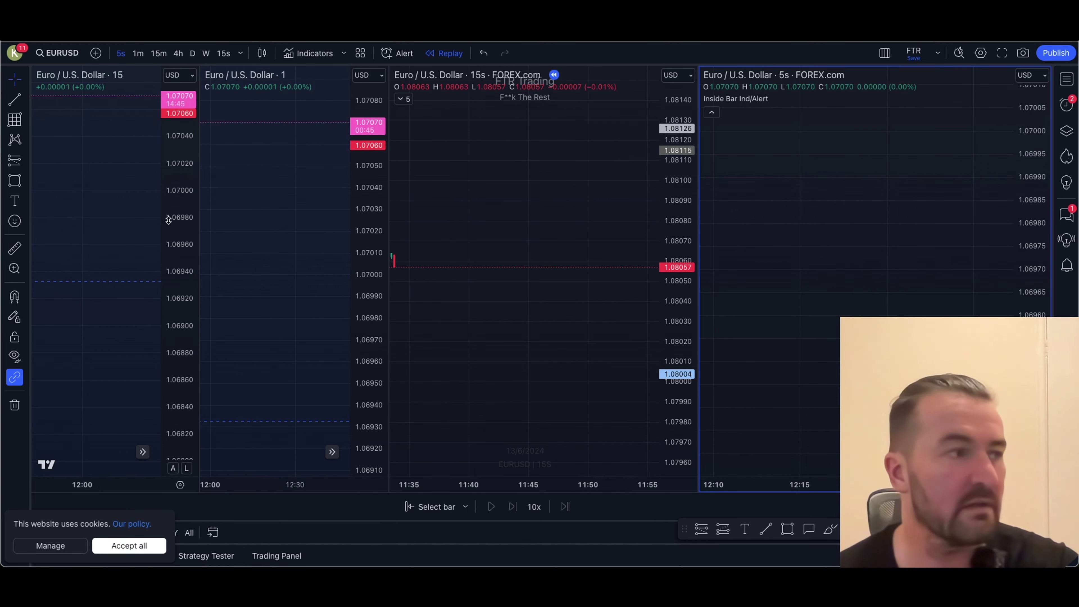
{"action": "left_click", "coordinate": [134, 205]}
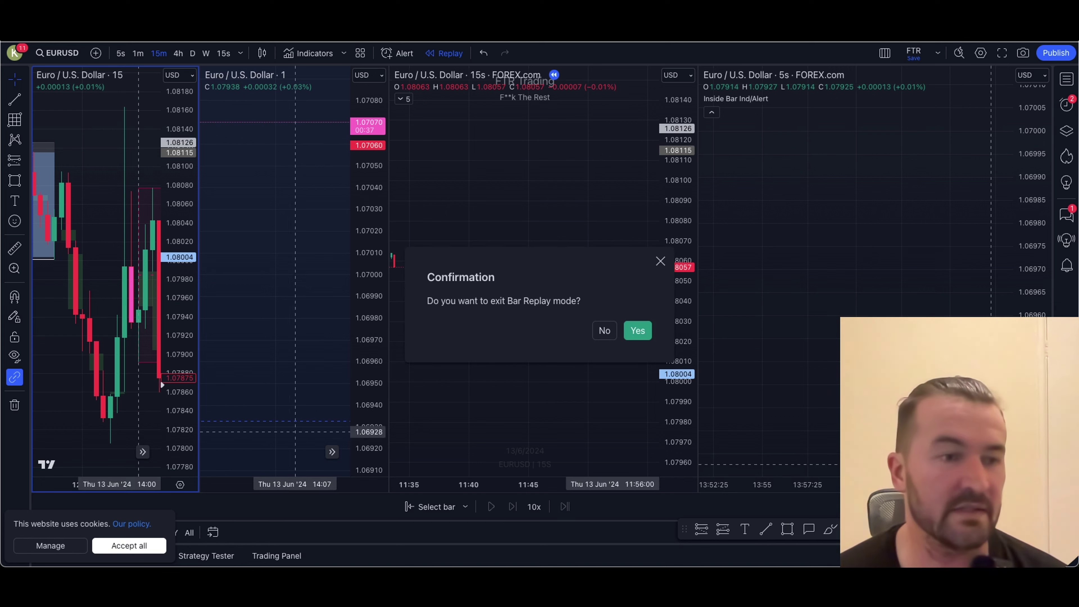
{"action": "left_click", "coordinate": [638, 330]}
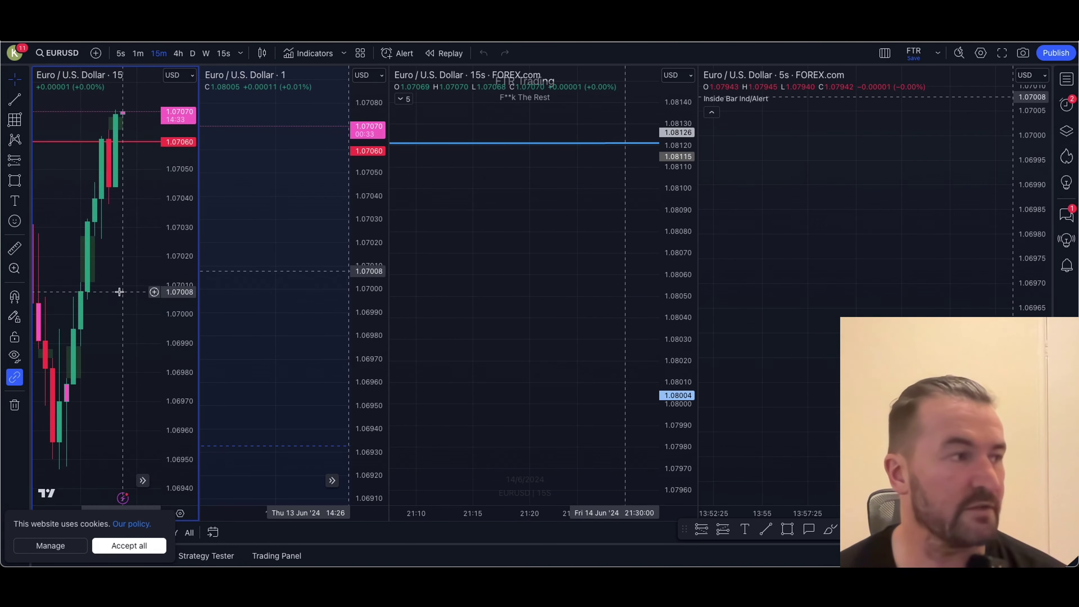
Bring the 1-minute, 15-second and 5-second charts to the latest candles and compress their price scales
{"action": "left_click", "coordinate": [282, 267]}
{"action": "left_click", "coordinate": [597, 282]}
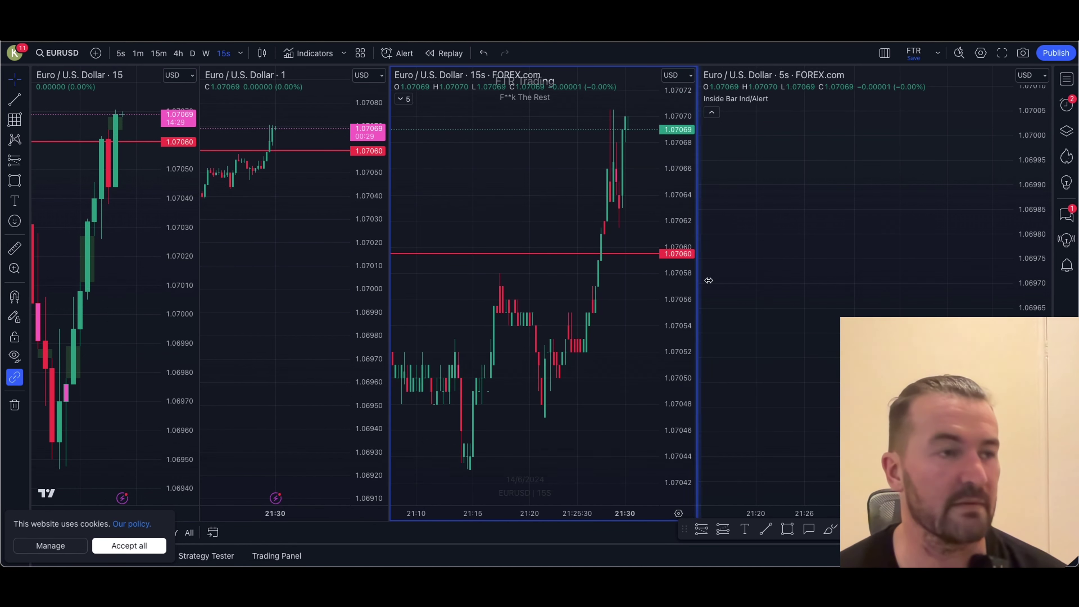
{"action": "left_click", "coordinate": [1042, 280]}
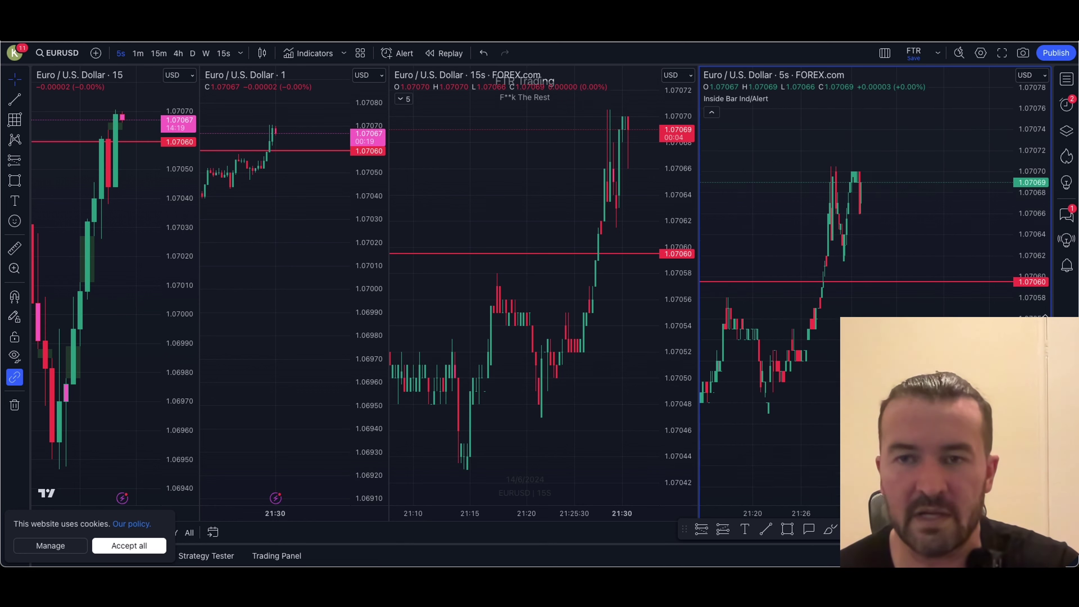
{"action": "left_click", "coordinate": [420, 306]}
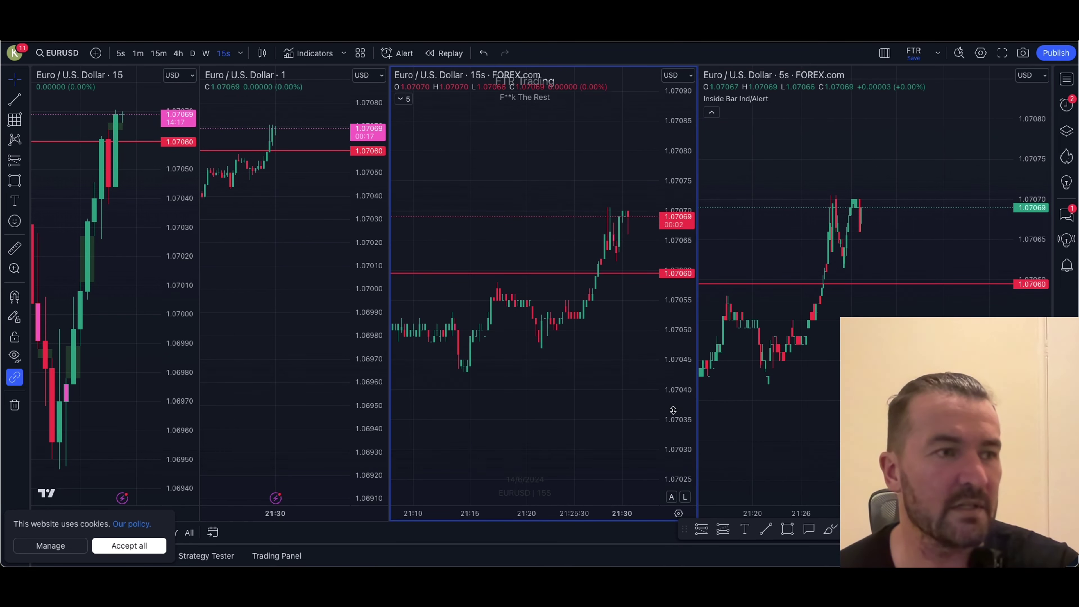
{"action": "left_click", "coordinate": [323, 336]}
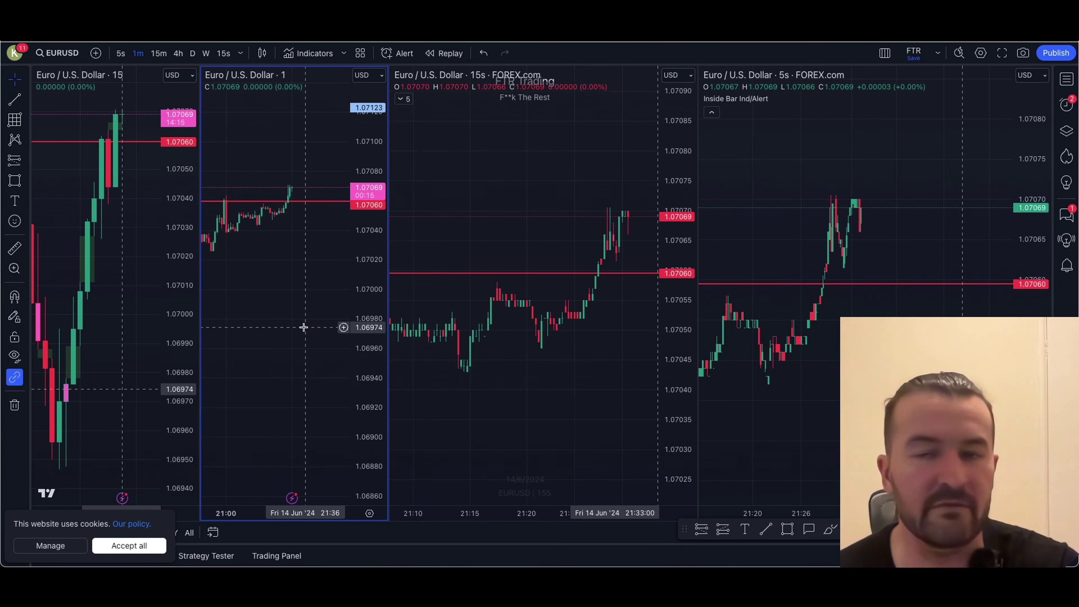